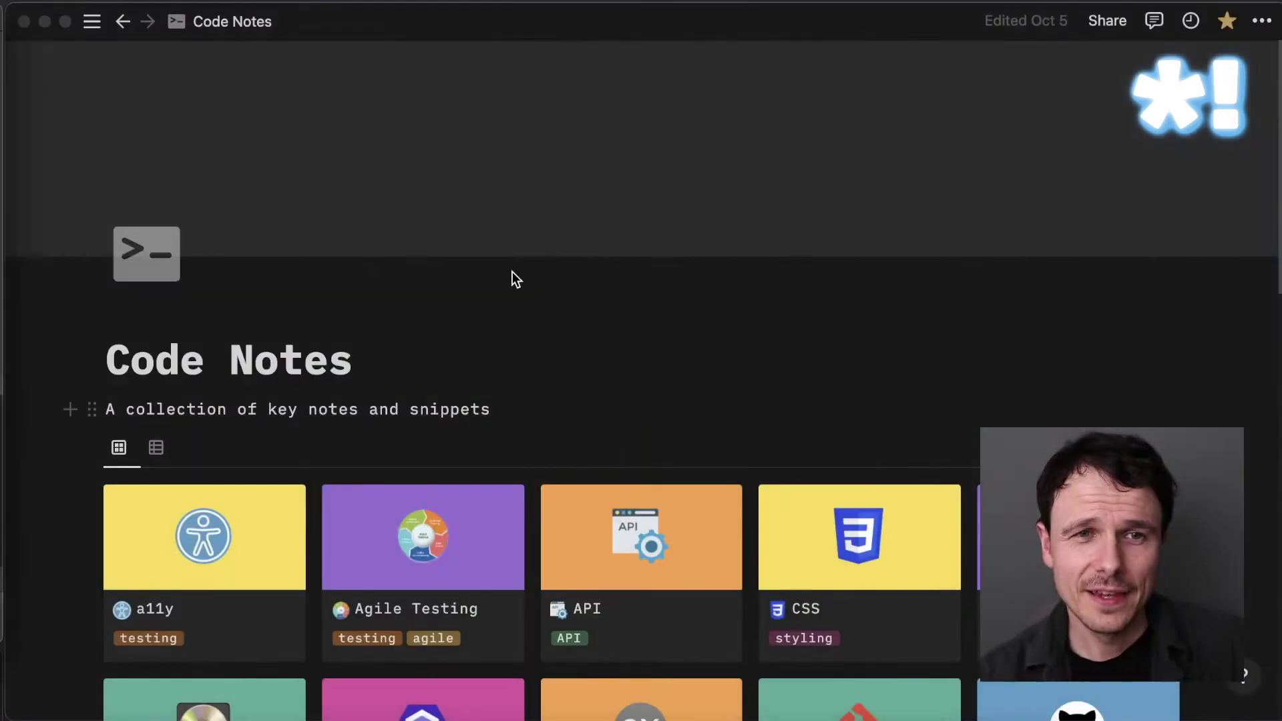
pyautogui.scroll(-2, 595, 243)
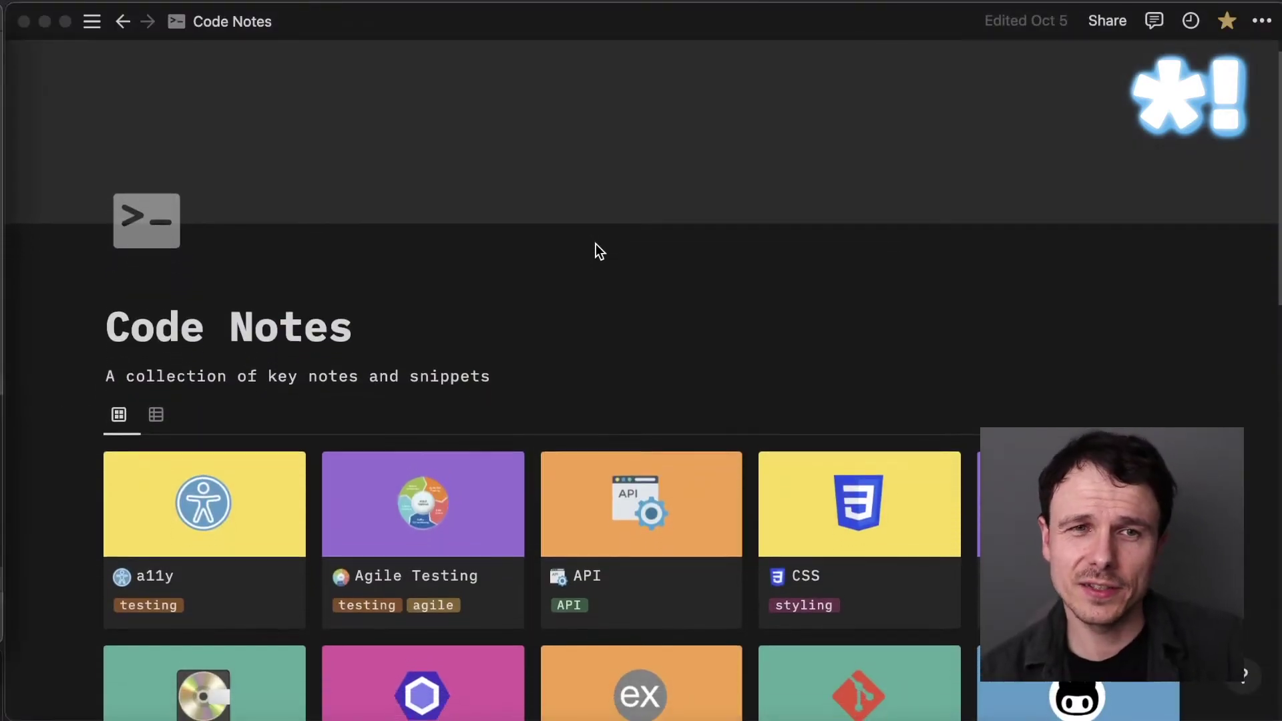
pyautogui.scroll(-2, 595, 243)
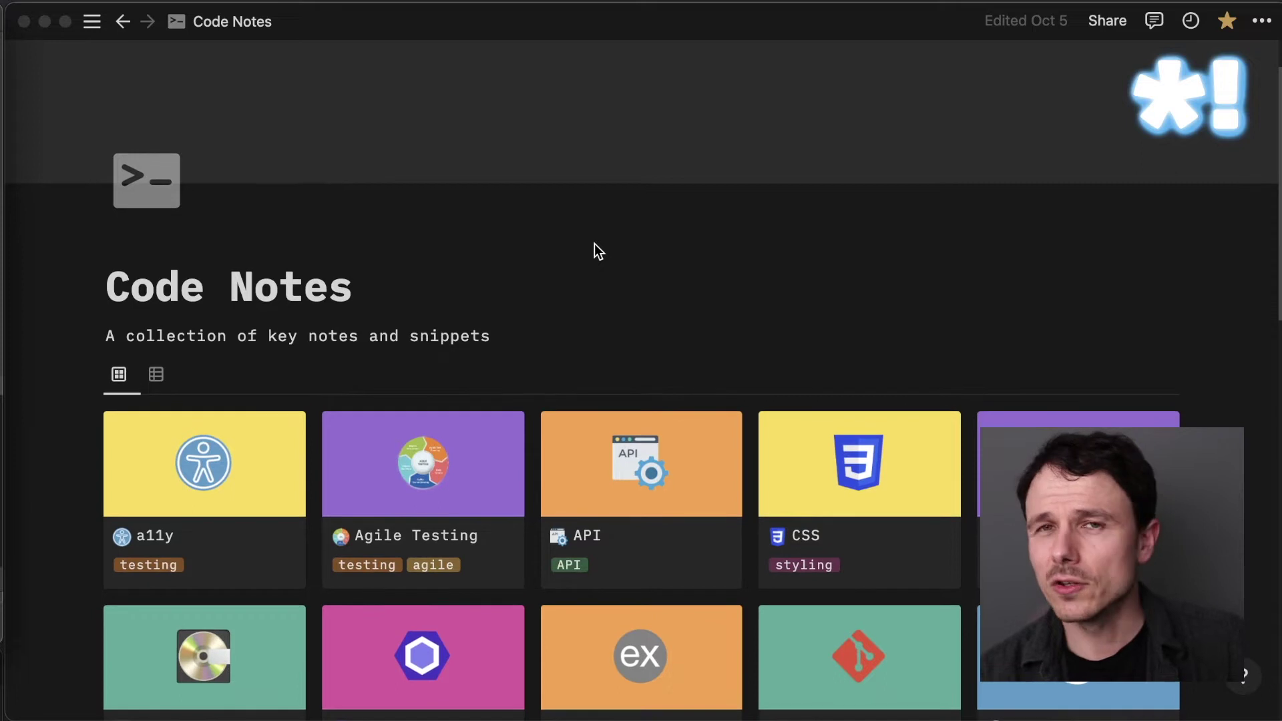
pyautogui.scroll(-3, 595, 242)
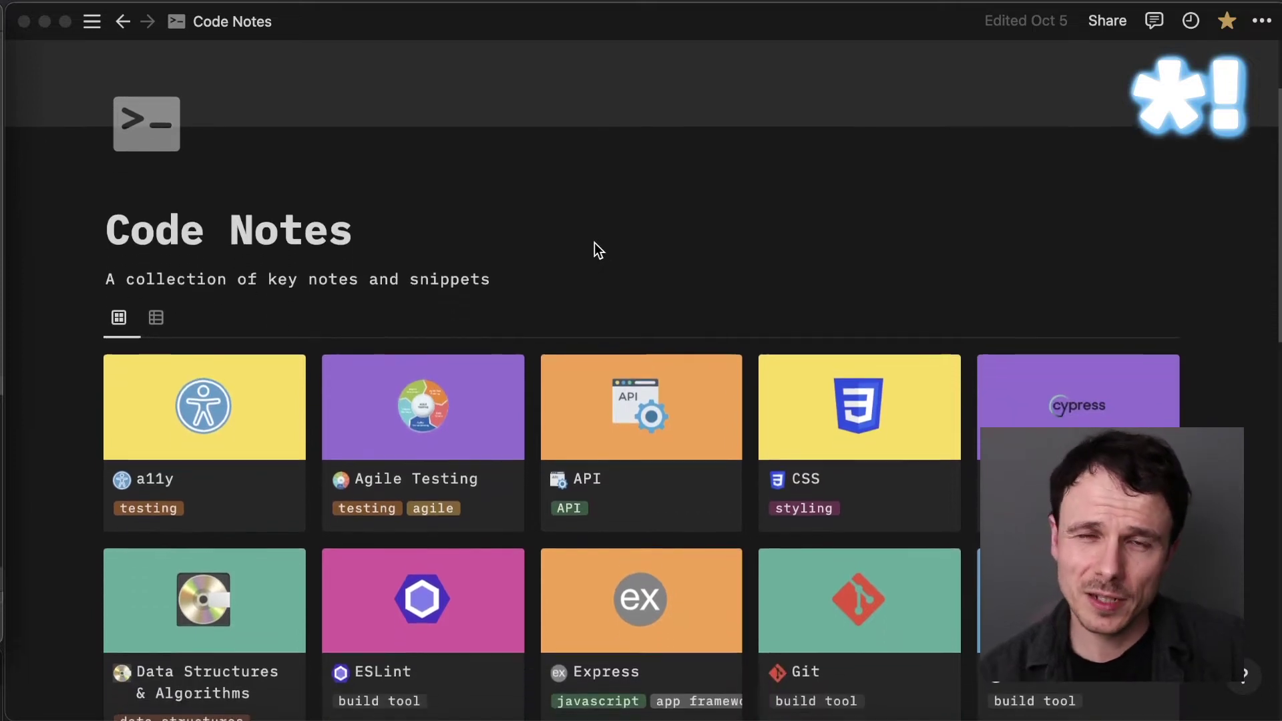
pyautogui.scroll(-5, 594, 245)
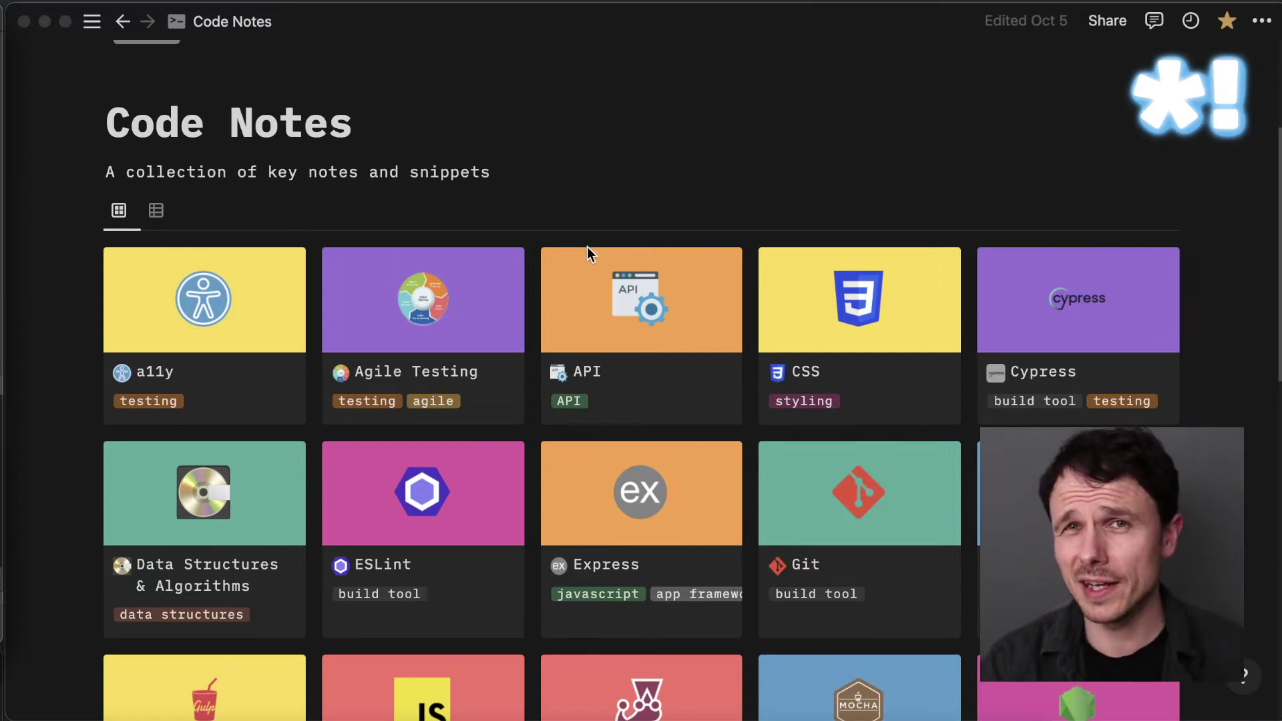
pyautogui.scroll(-2, 601, 234)
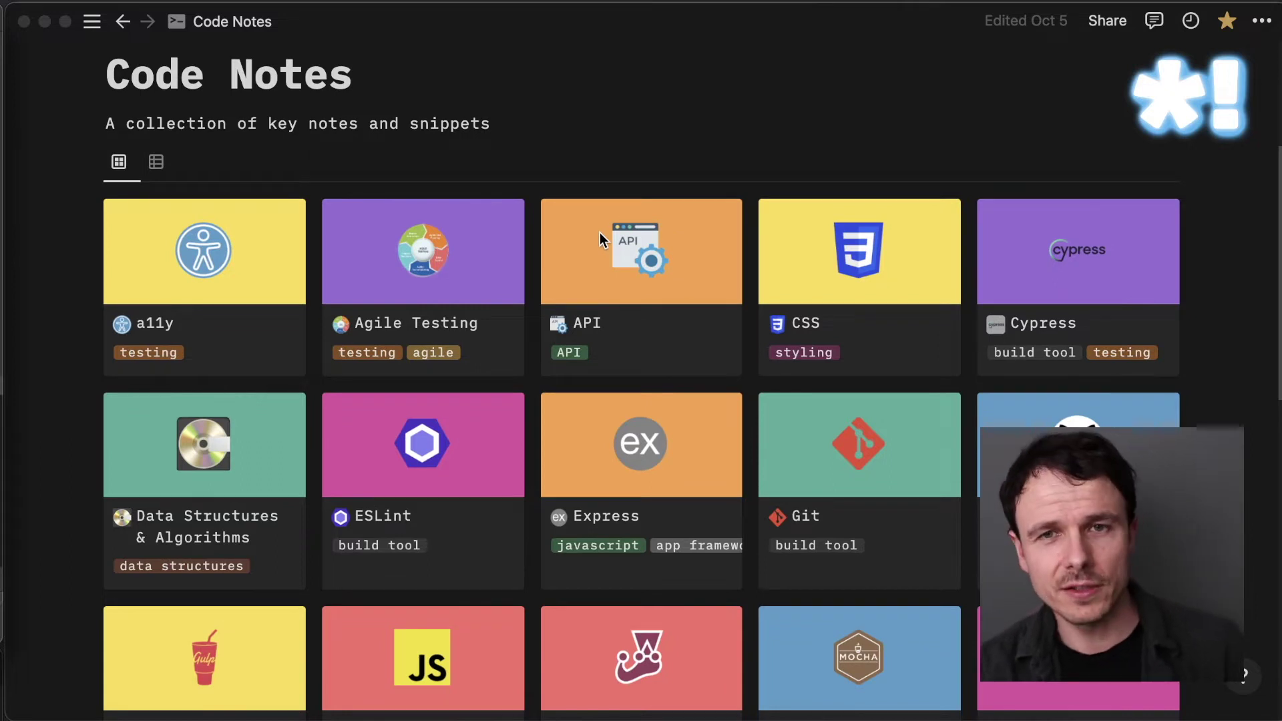
pyautogui.scroll(-3, 600, 232)
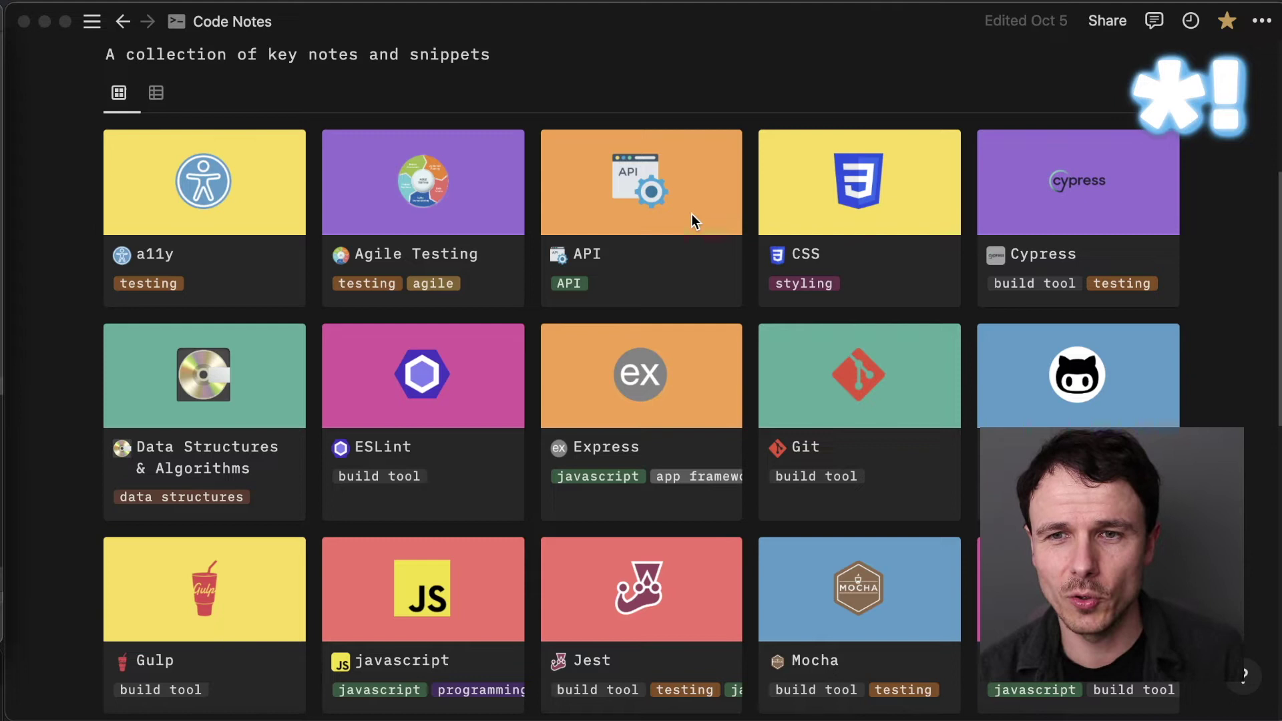
pyautogui.scroll(-2, 300, 339)
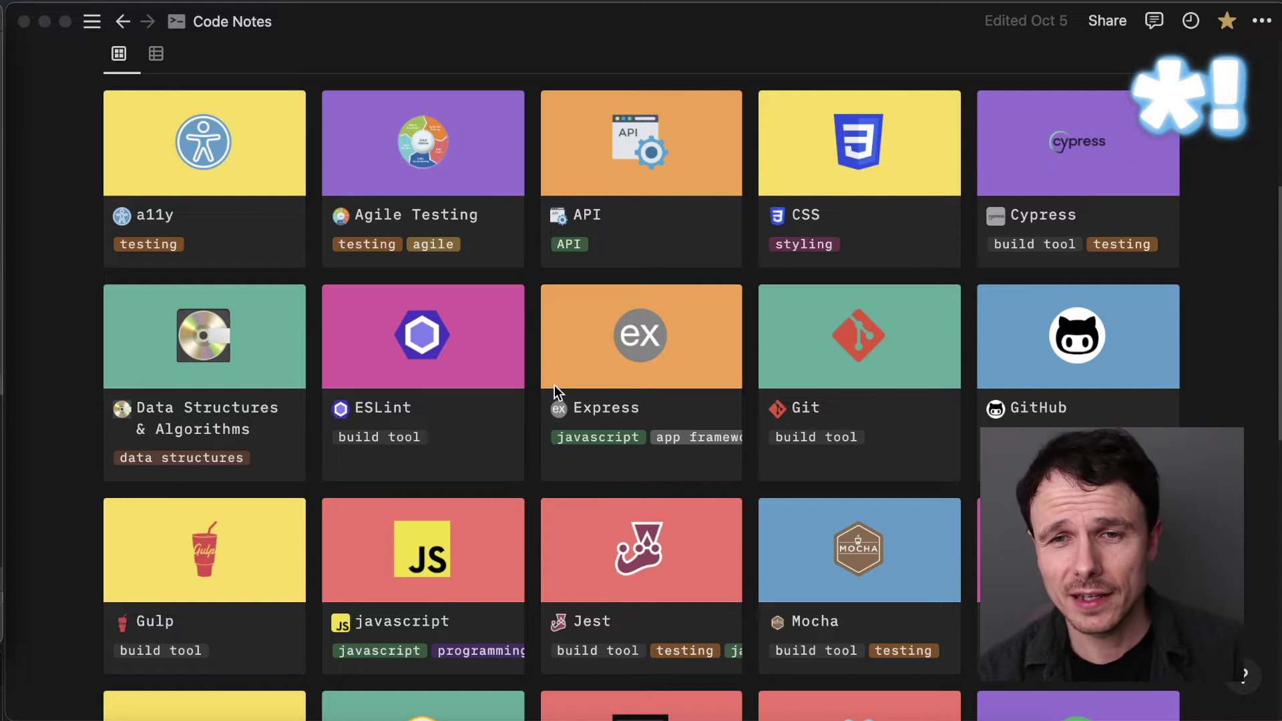
pyautogui.scroll(-3, 557, 391)
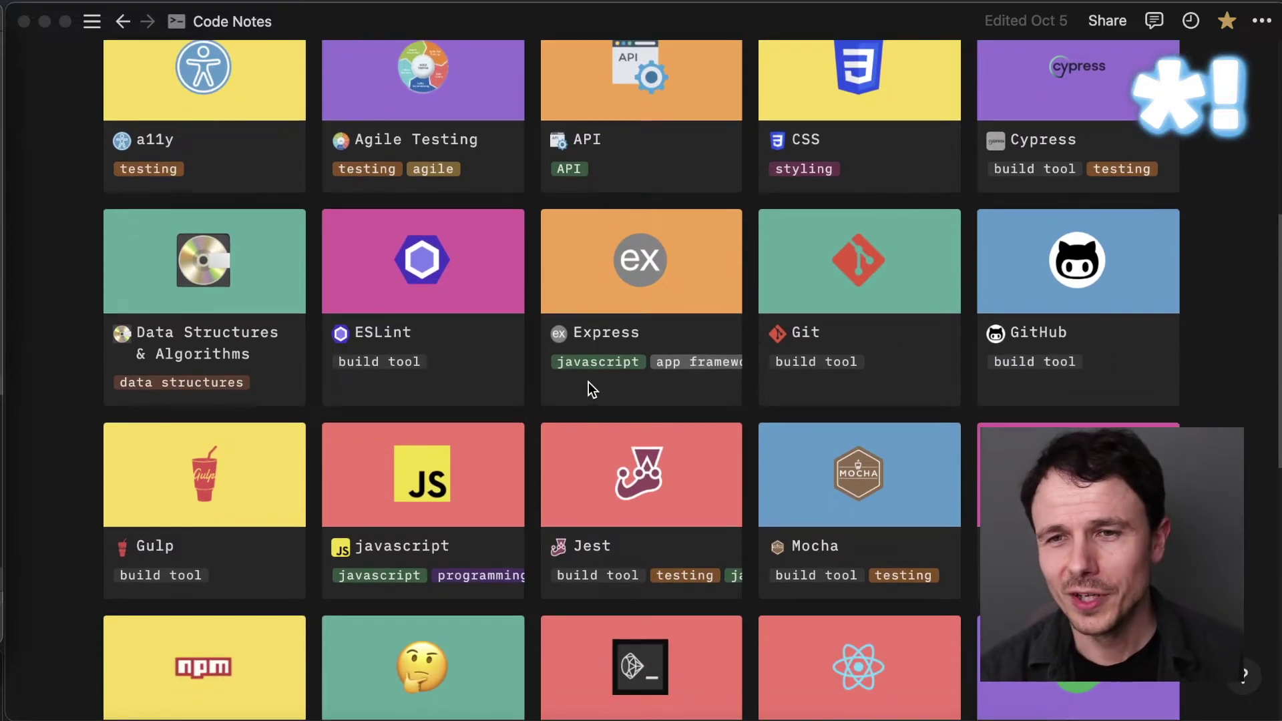
pyautogui.scroll(3, 587, 368)
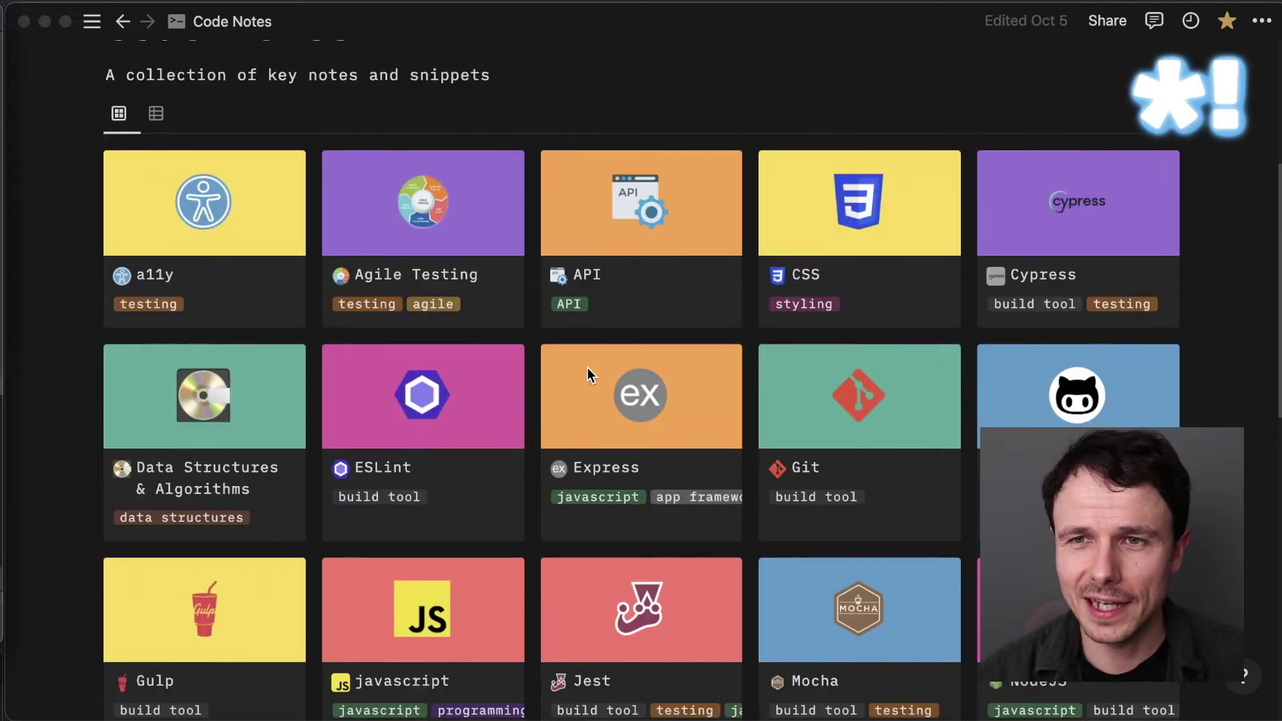
pyautogui.scroll(-1, 587, 367)
pyautogui.scroll(1, 588, 369)
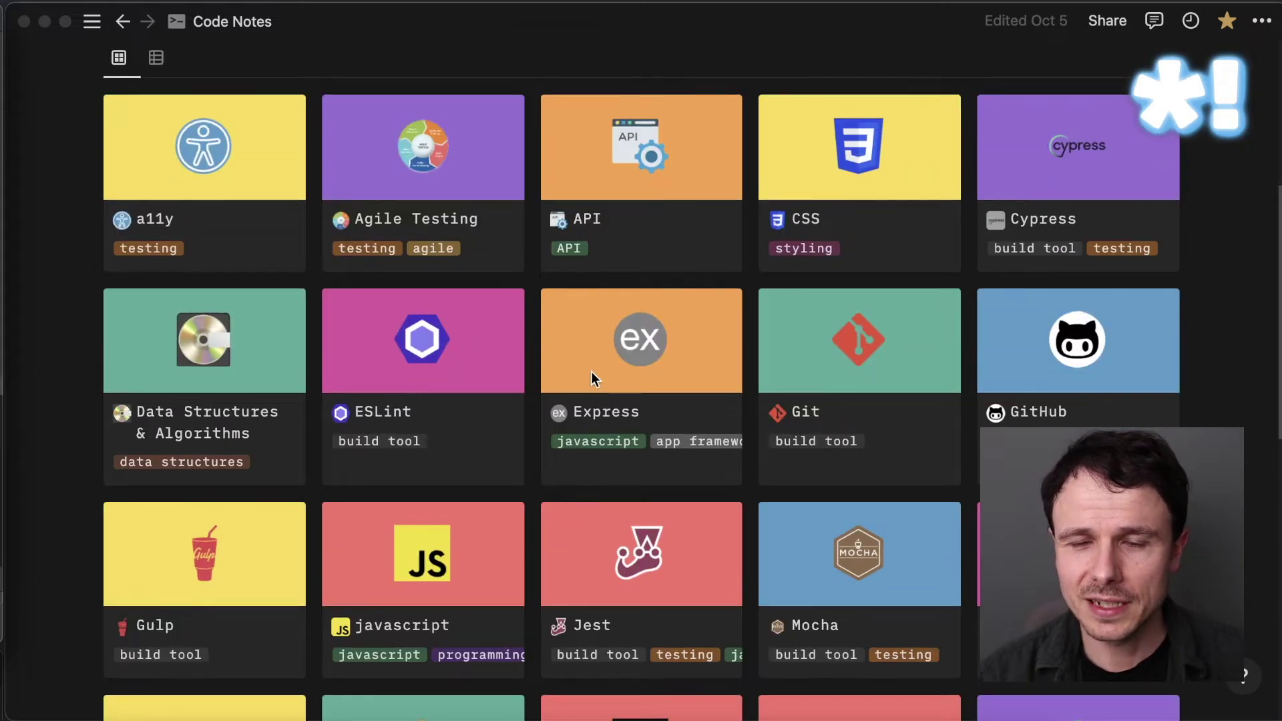
pyautogui.press('super+Tab')
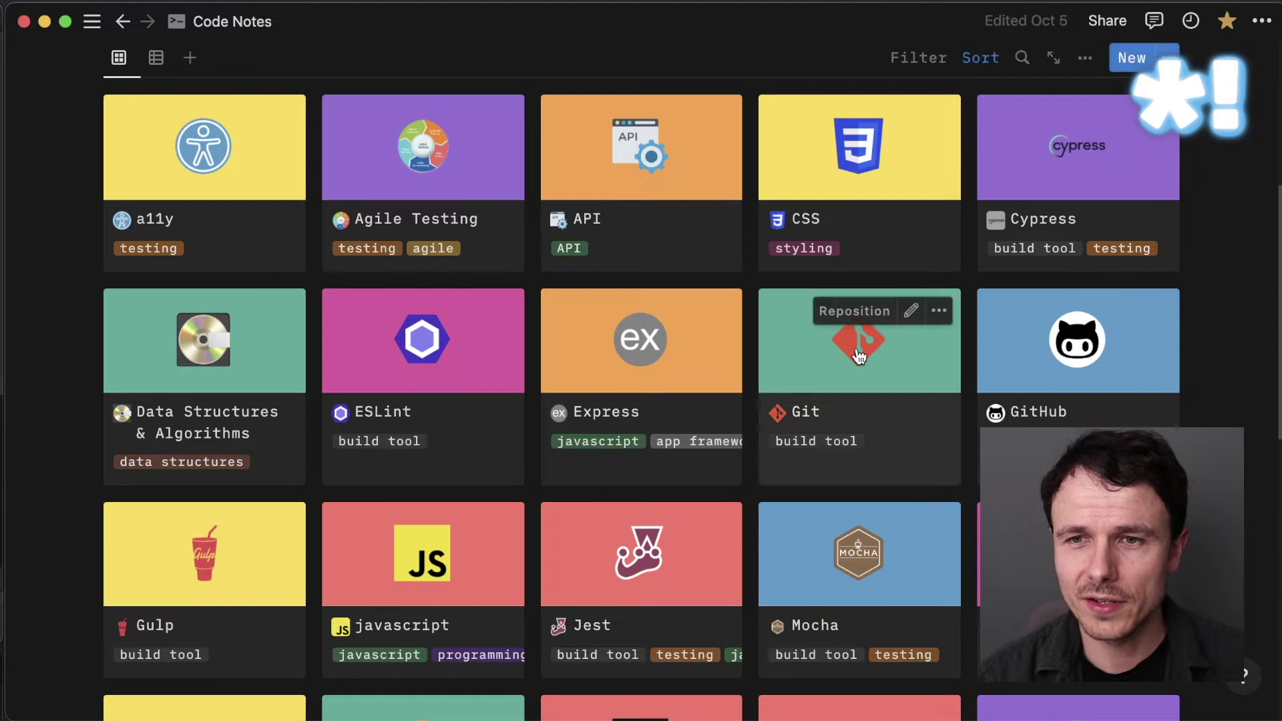
pyautogui.click(866, 356)
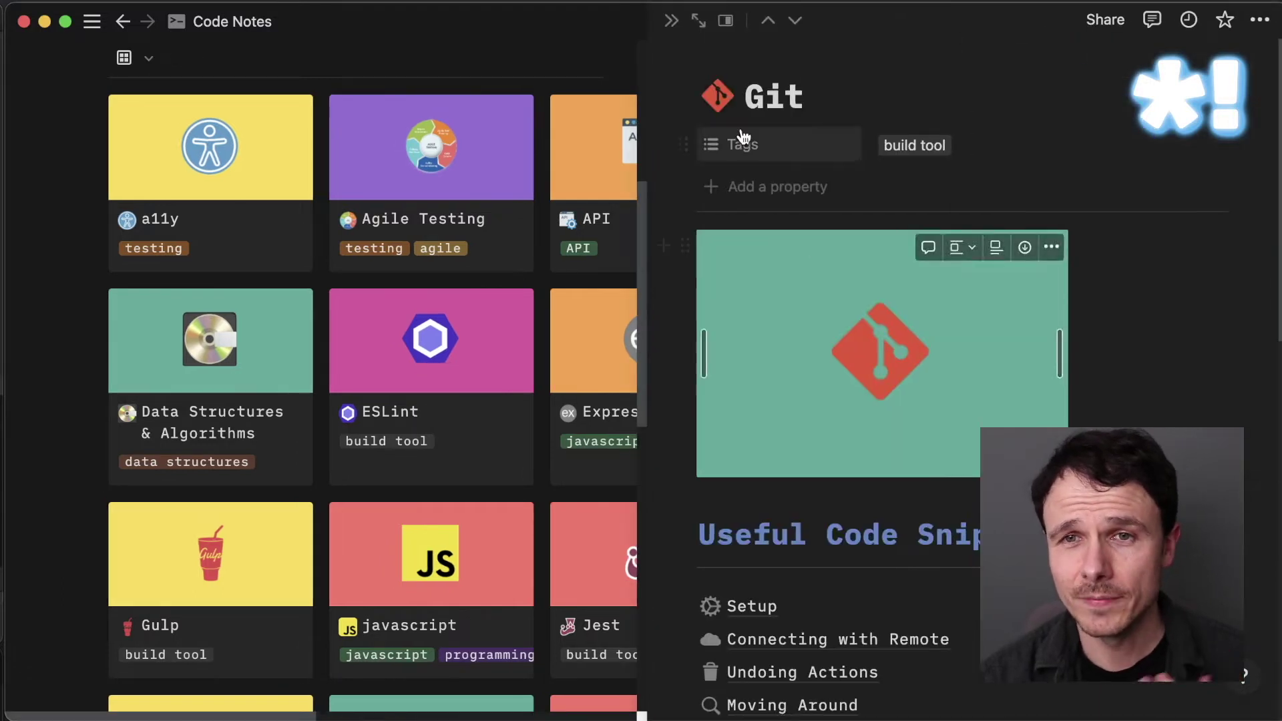
pyautogui.click(699, 22)
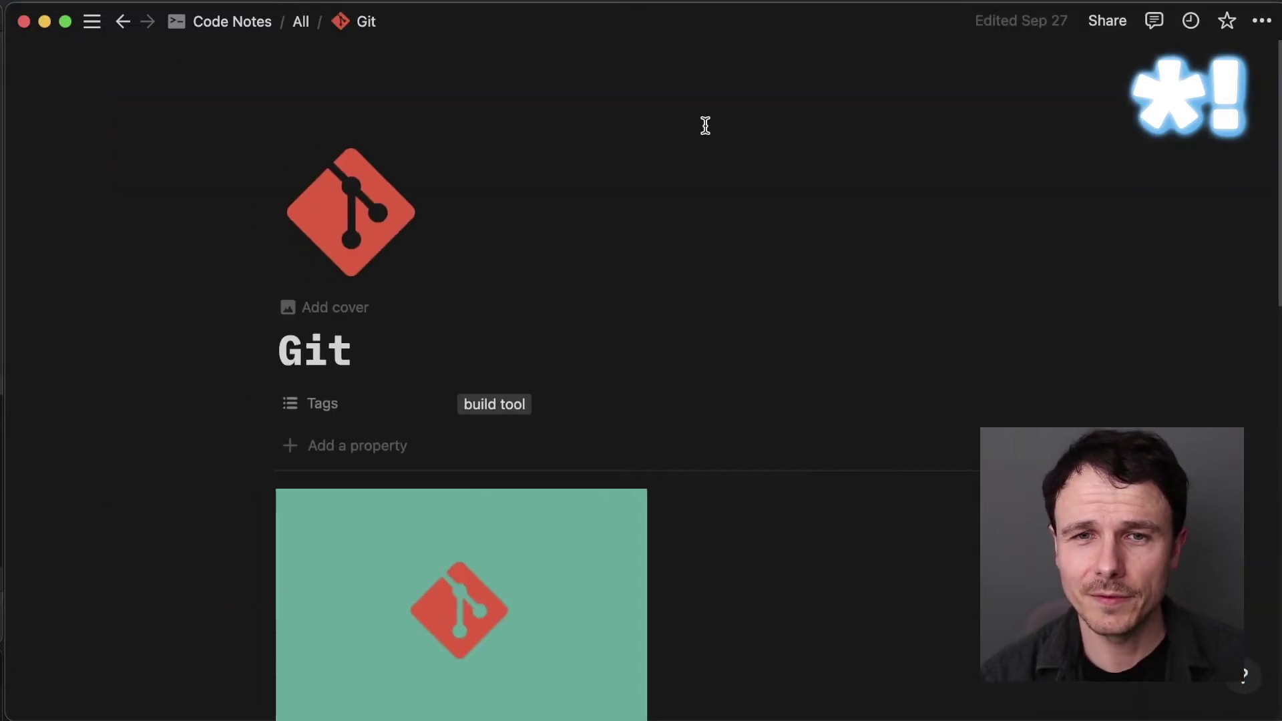
pyautogui.scroll(-1, 679, 222)
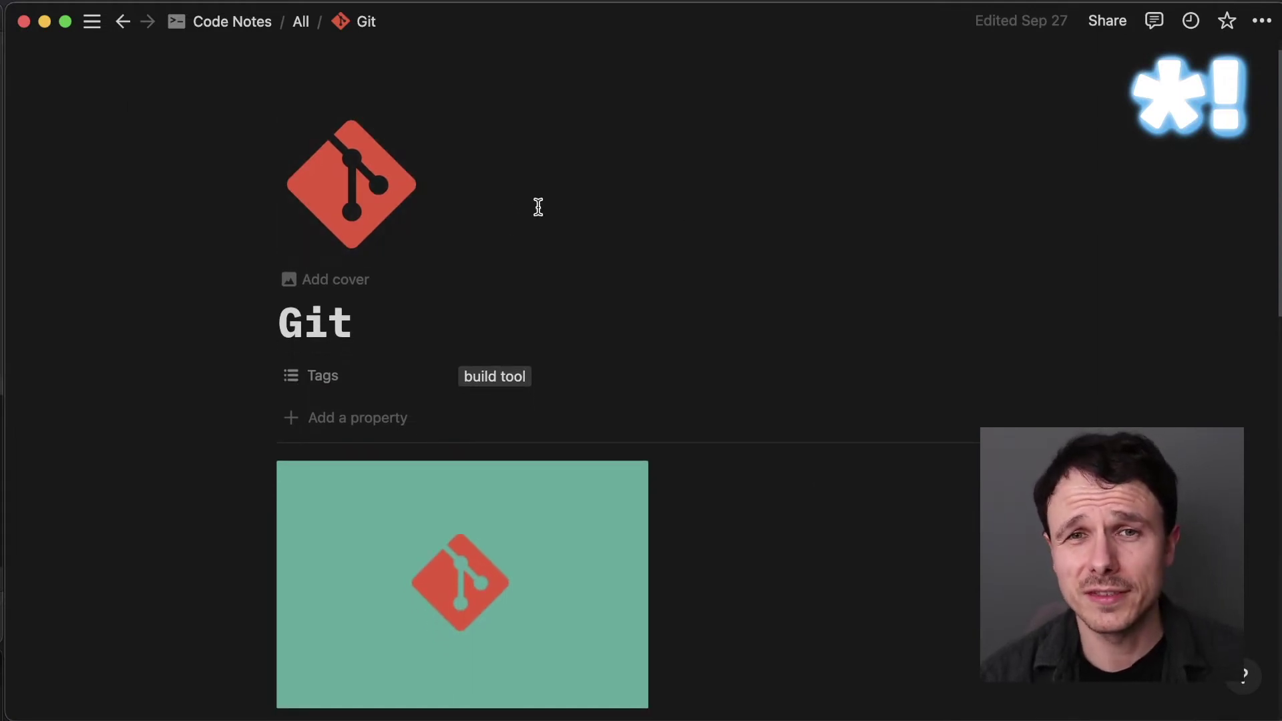
pyautogui.scroll(-1, 621, 212)
pyautogui.scroll(-3, 645, 221)
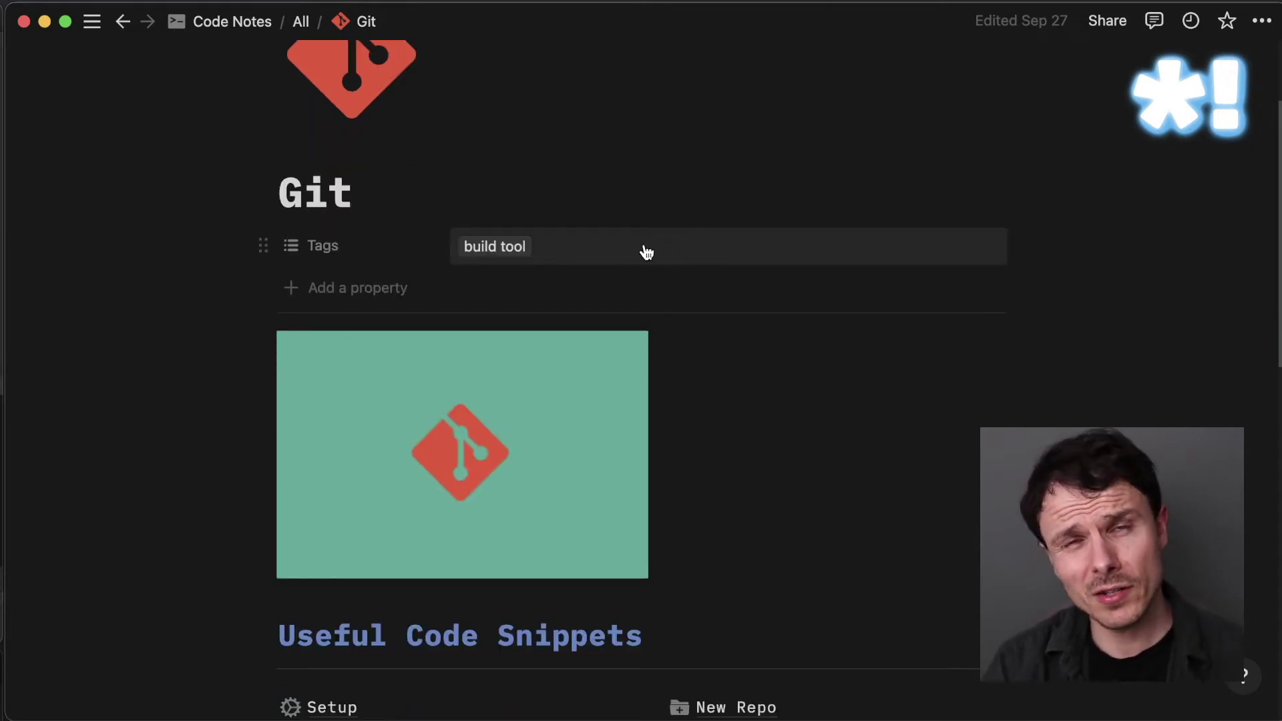
pyautogui.scroll(-8, 645, 252)
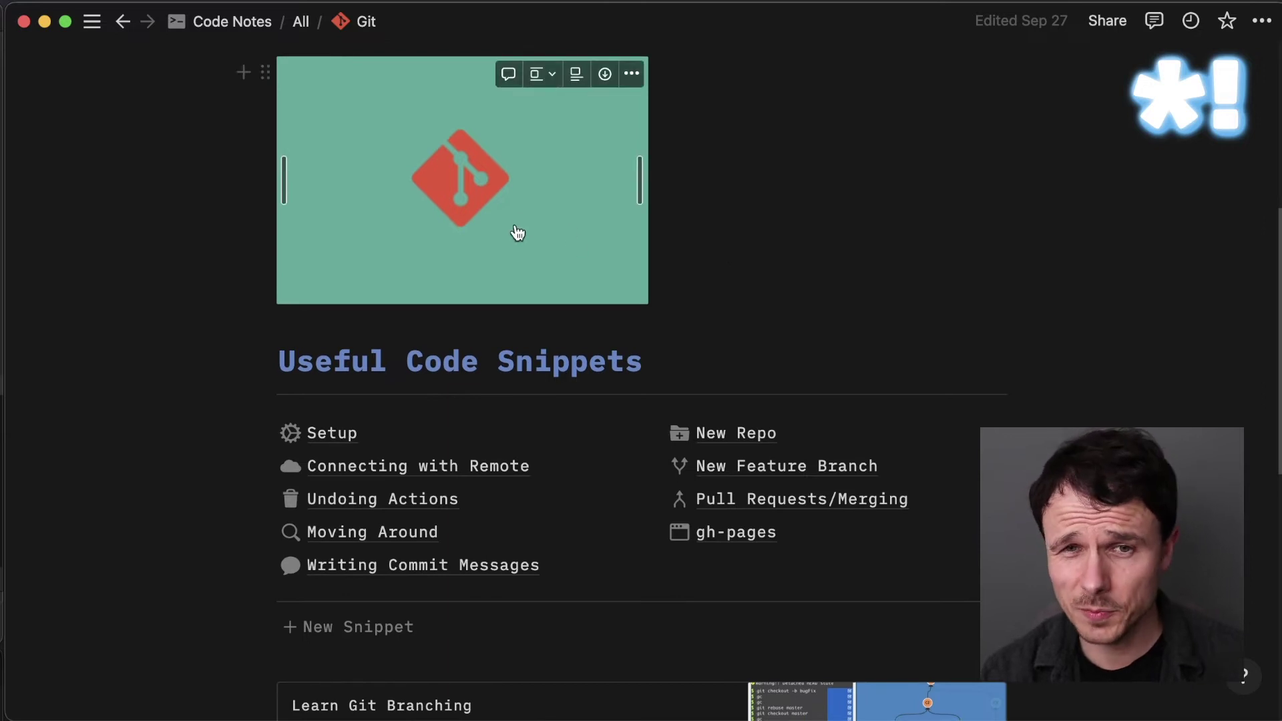
pyautogui.scroll(-5, 842, 243)
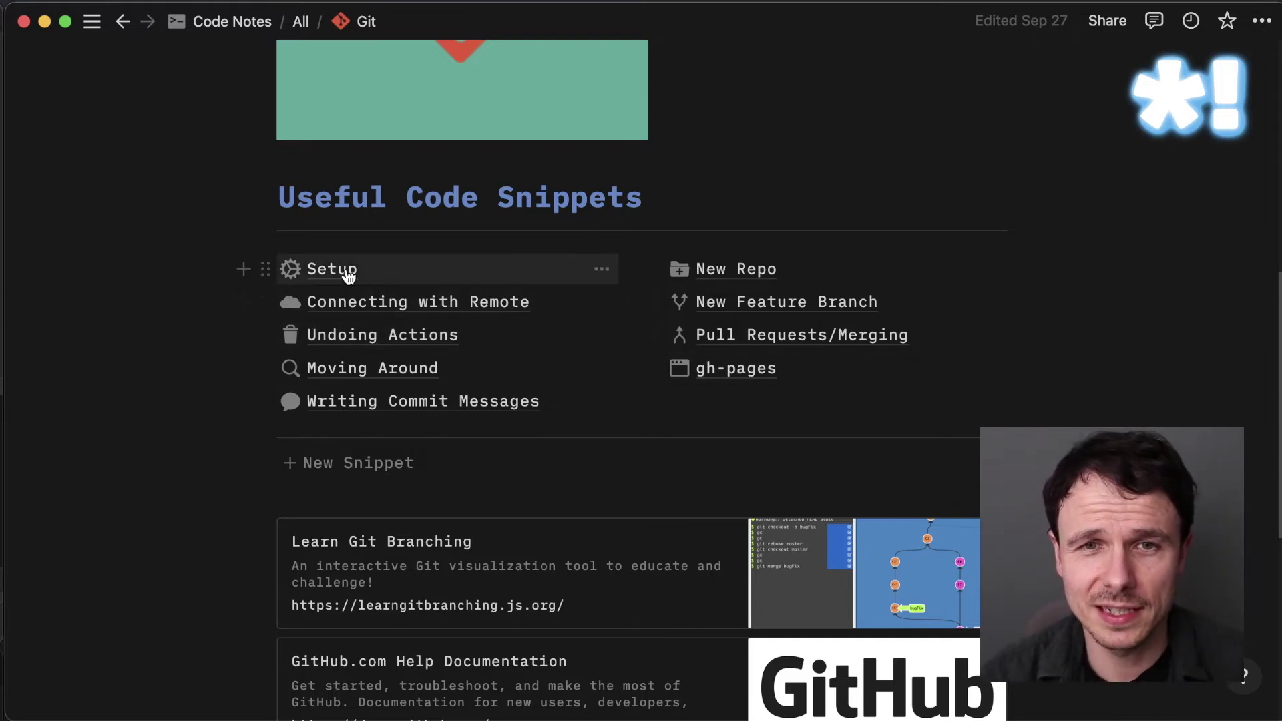
pyautogui.scroll(-5, 474, 311)
pyautogui.scroll(-1, 478, 317)
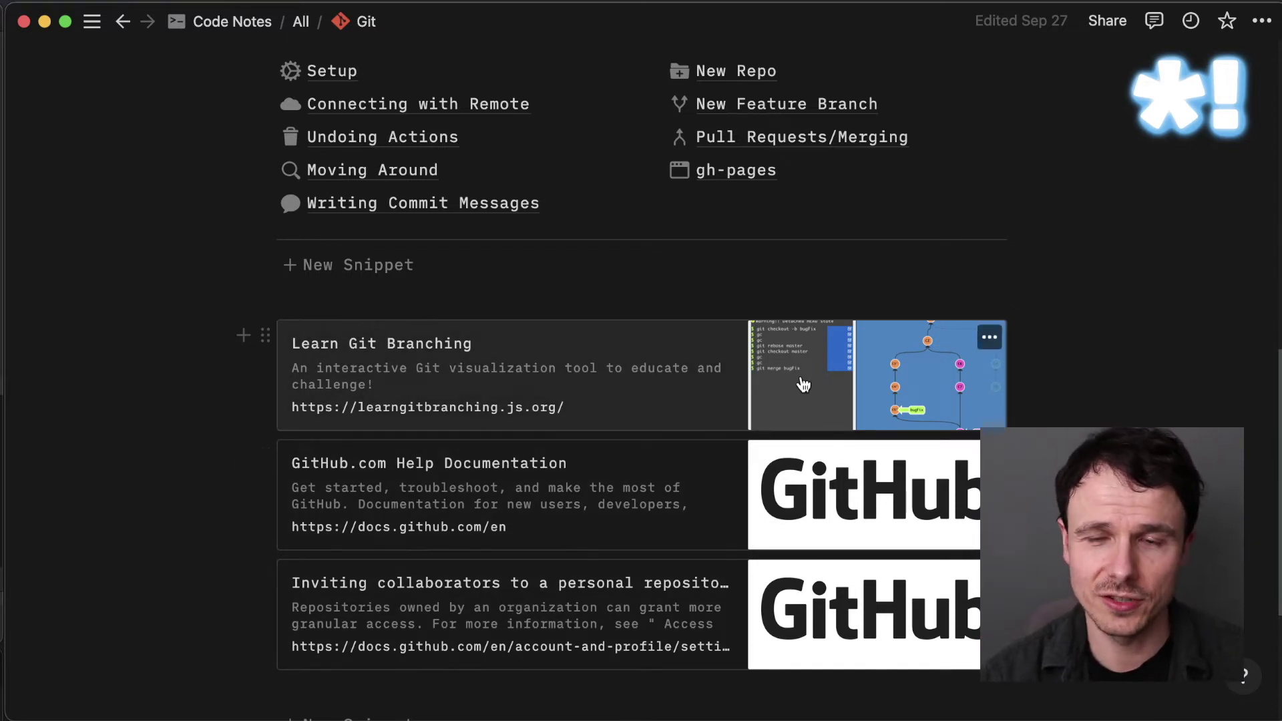
pyautogui.scroll(15, 803, 386)
# Return to the Code Notes gallery and scroll down past the npm, React, Regex, Ruby and SQL cards
pyautogui.click(223, 21)
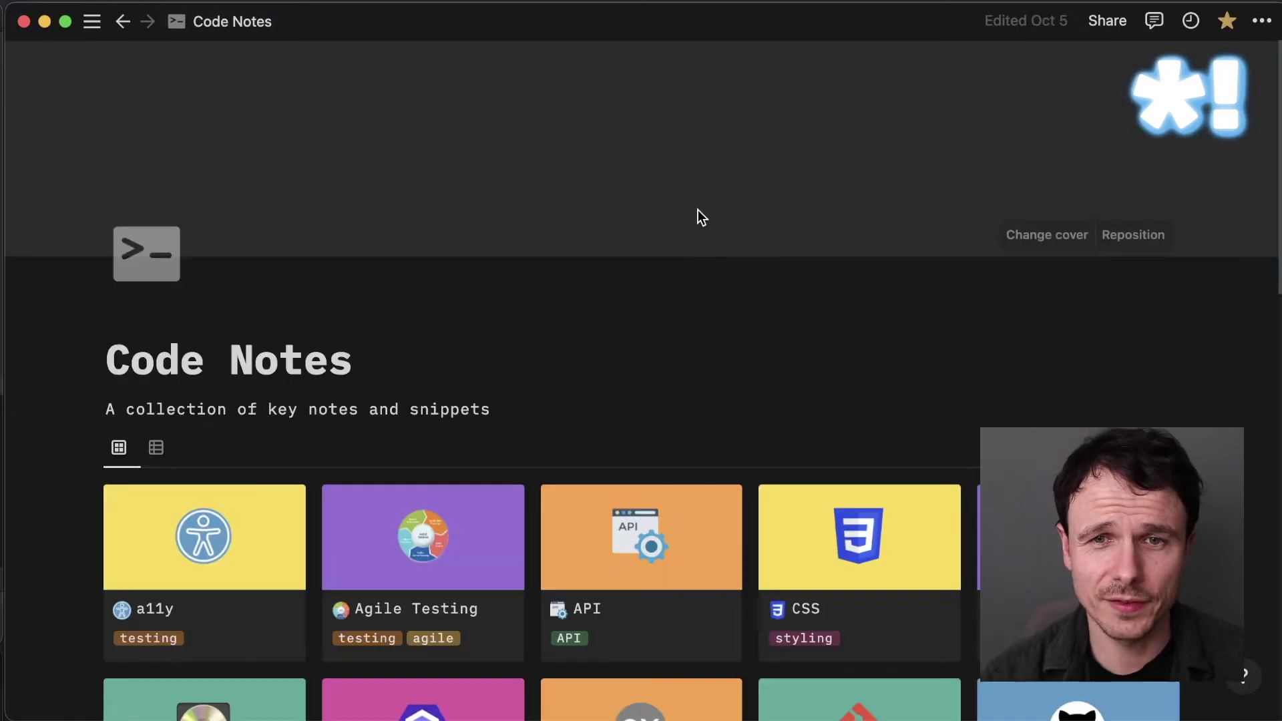
pyautogui.scroll(-10, 735, 281)
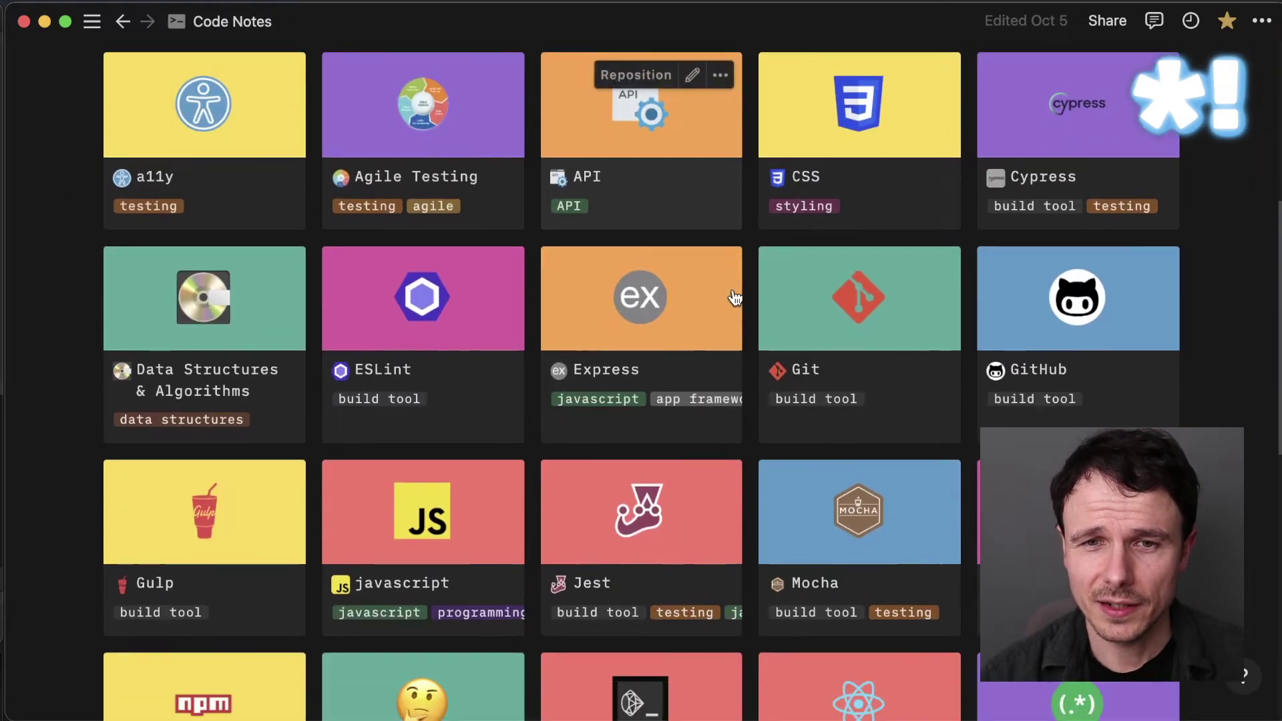
pyautogui.scroll(-3, 734, 297)
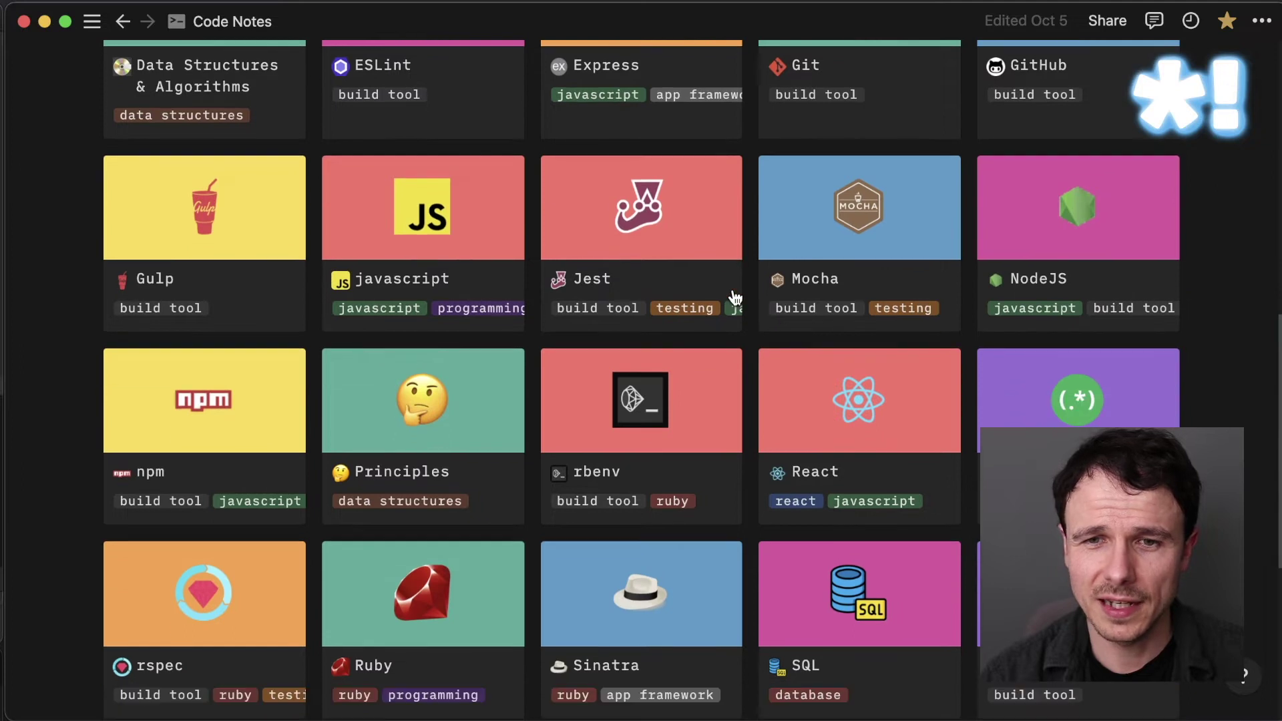
pyautogui.scroll(-1, 734, 297)
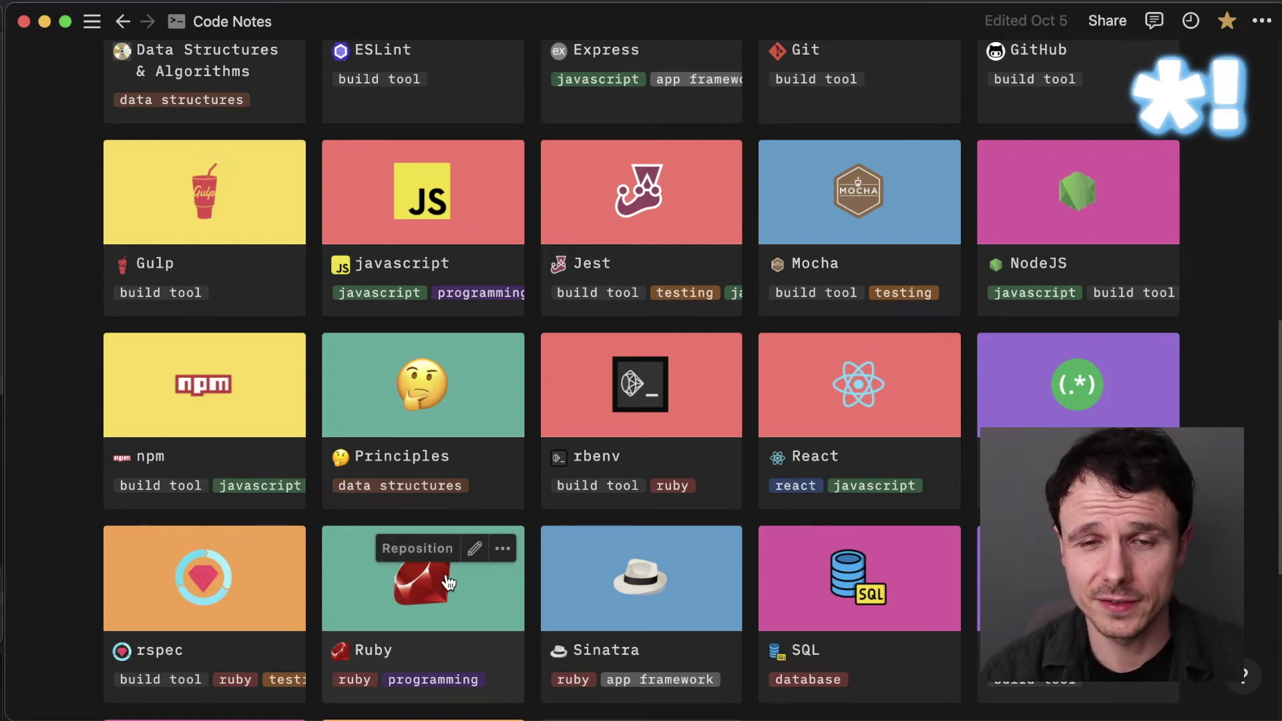
pyautogui.scroll(-1, 467, 561)
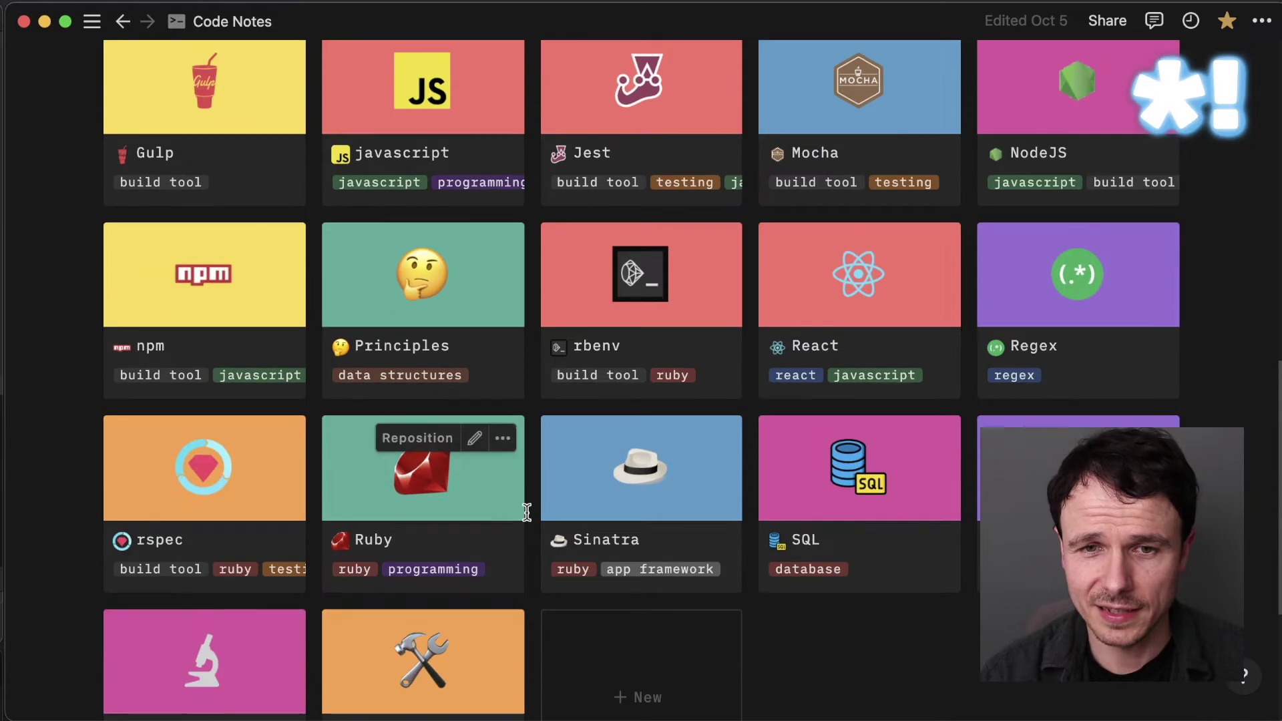
# Open the Terminal note as a full page and scroll to its $path & ENV, Permissions, ssh, Customisation links
pyautogui.click(1068, 520)
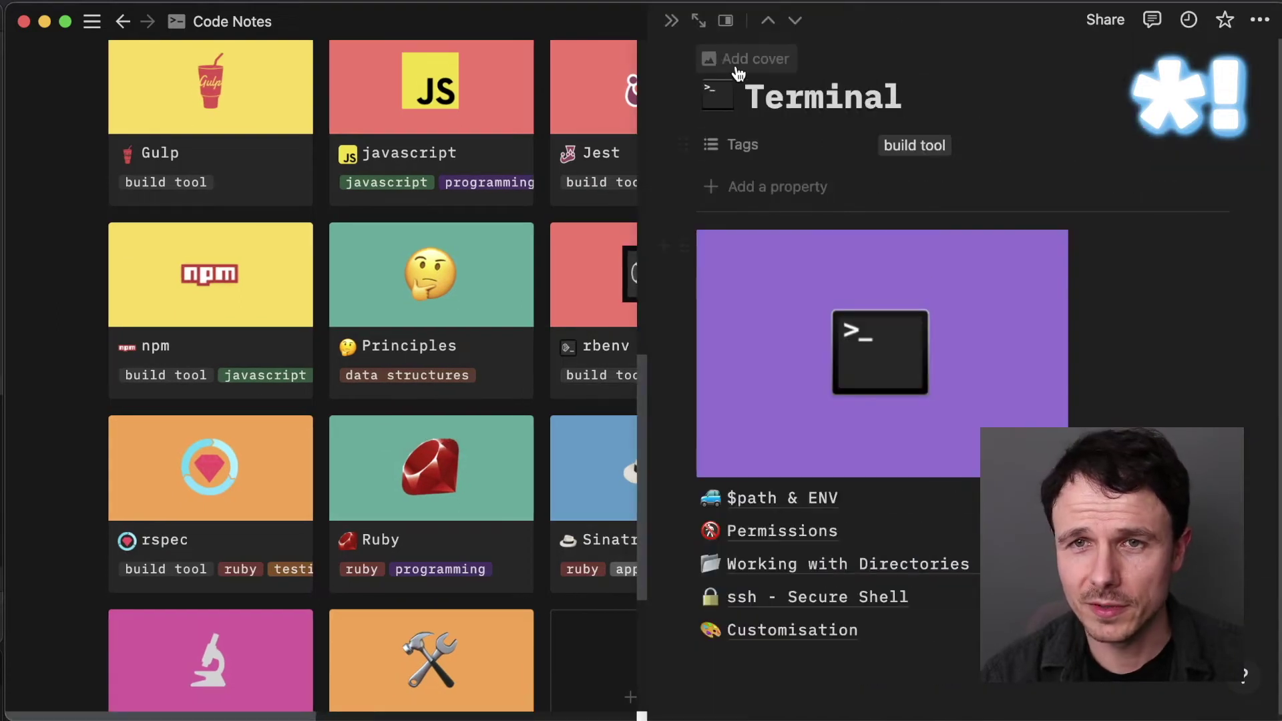
pyautogui.click(698, 21)
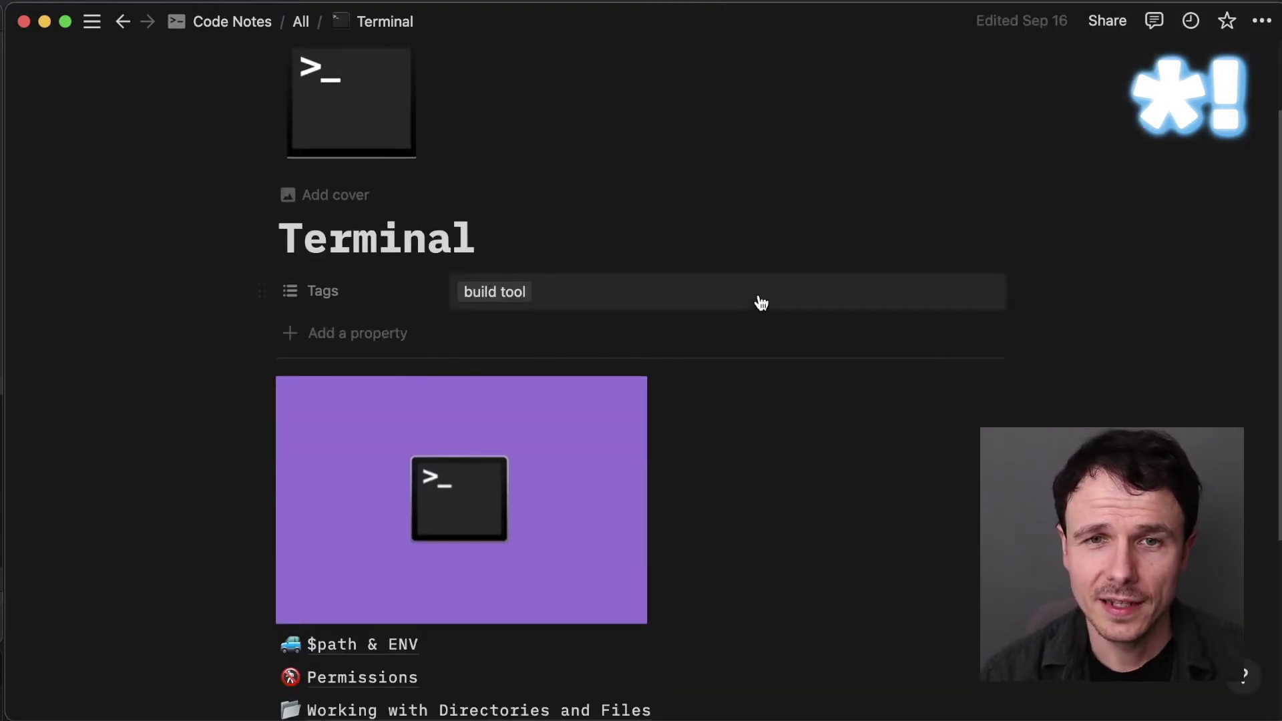
pyautogui.scroll(-3, 760, 299)
pyautogui.scroll(-1, 757, 297)
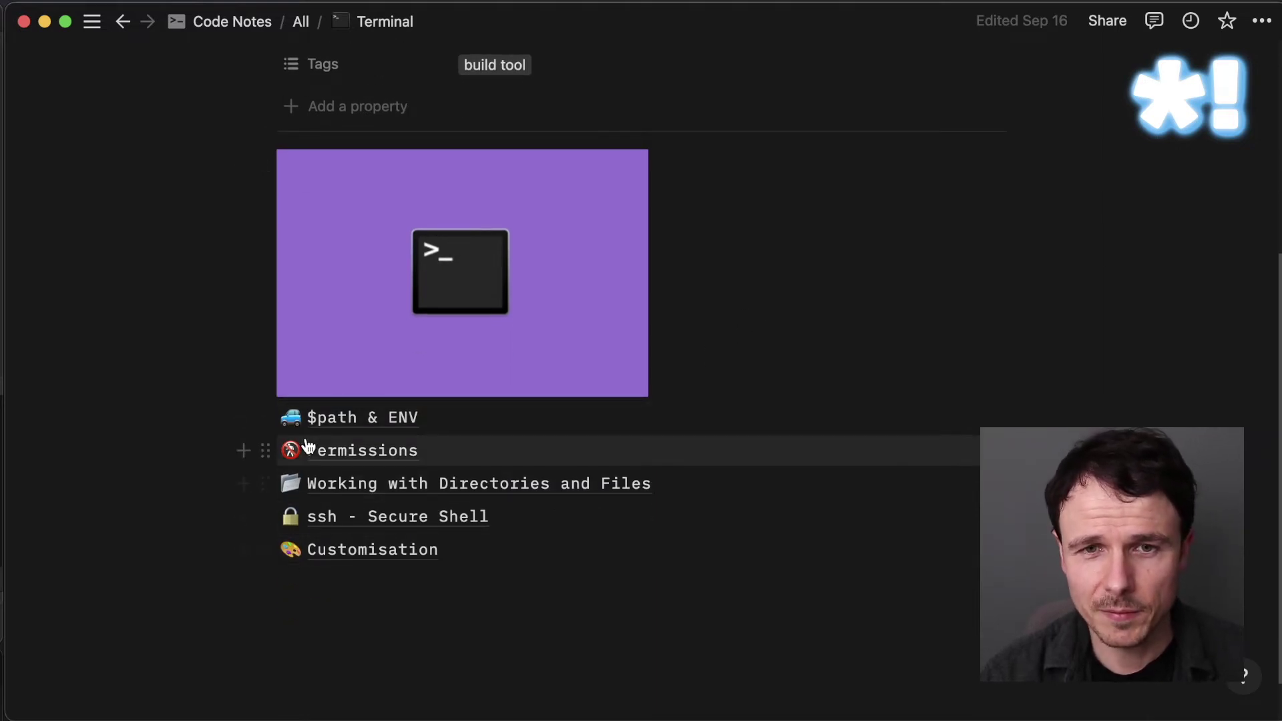
# Read through the Working with Directories and Files sub-page, then go back to Terminal with Cmd+[
pyautogui.click(529, 487)
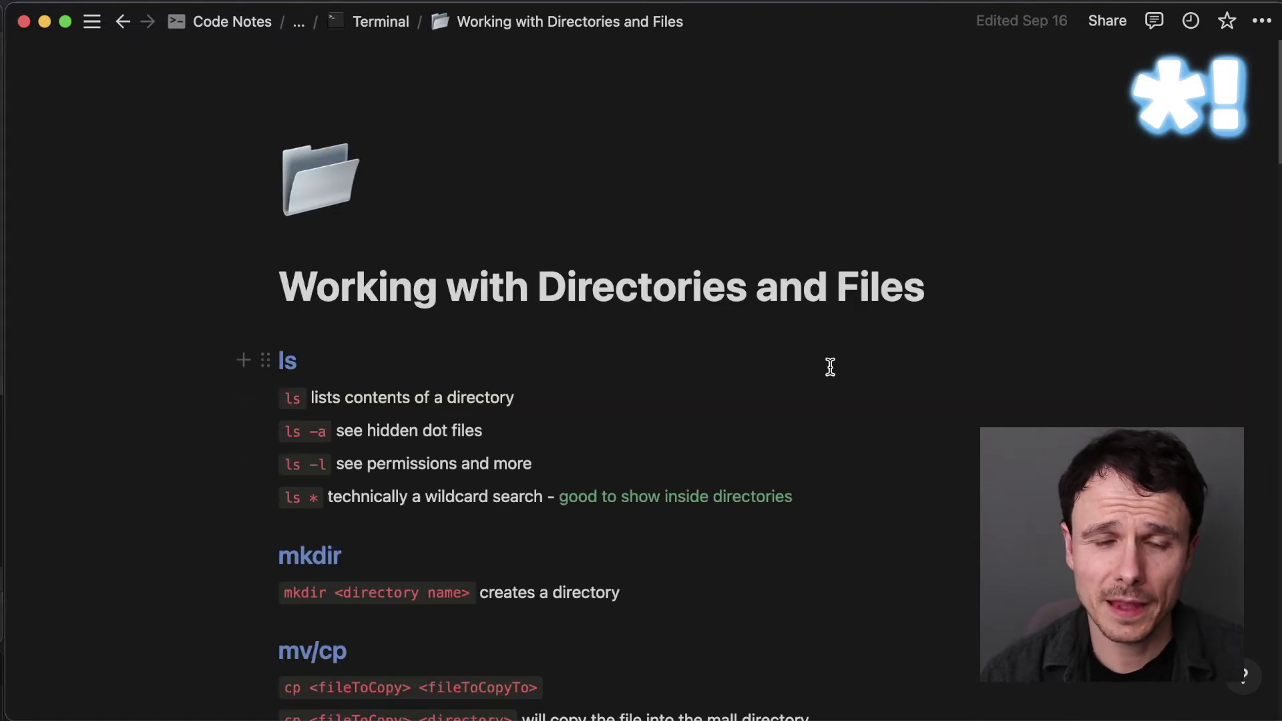
pyautogui.moveTo(359, 237)
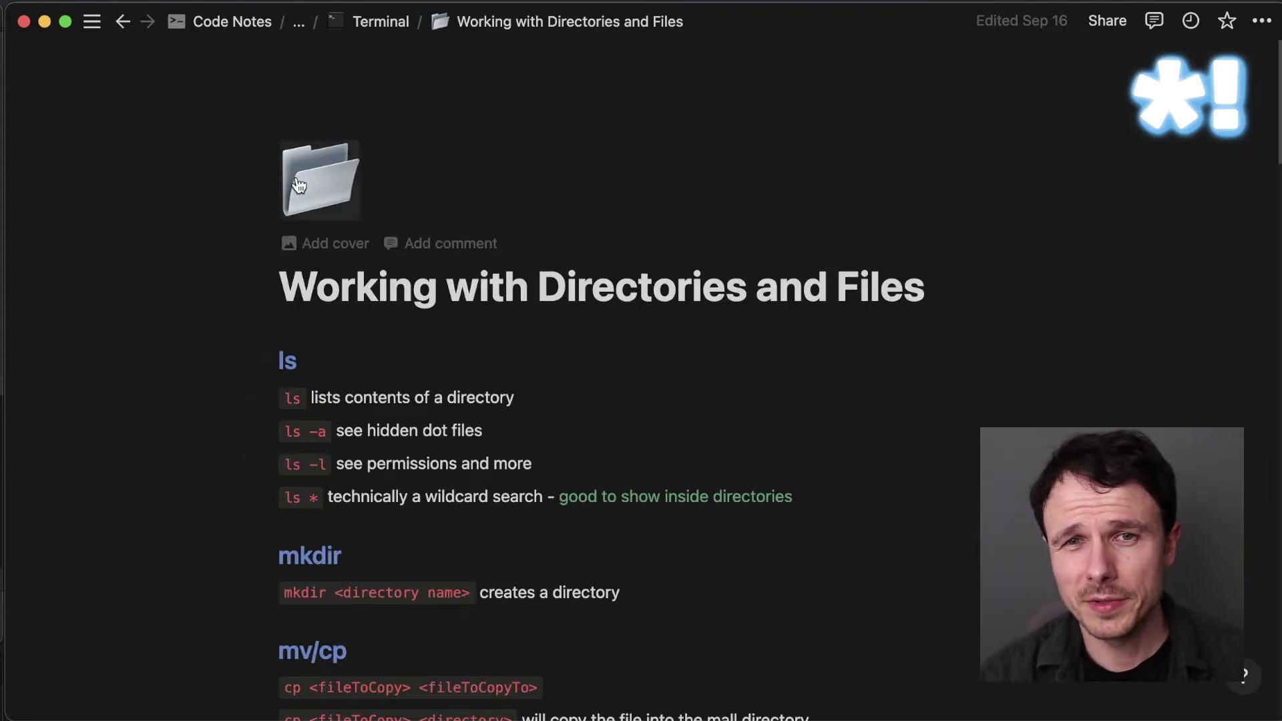
pyautogui.scroll(-3, 401, 280)
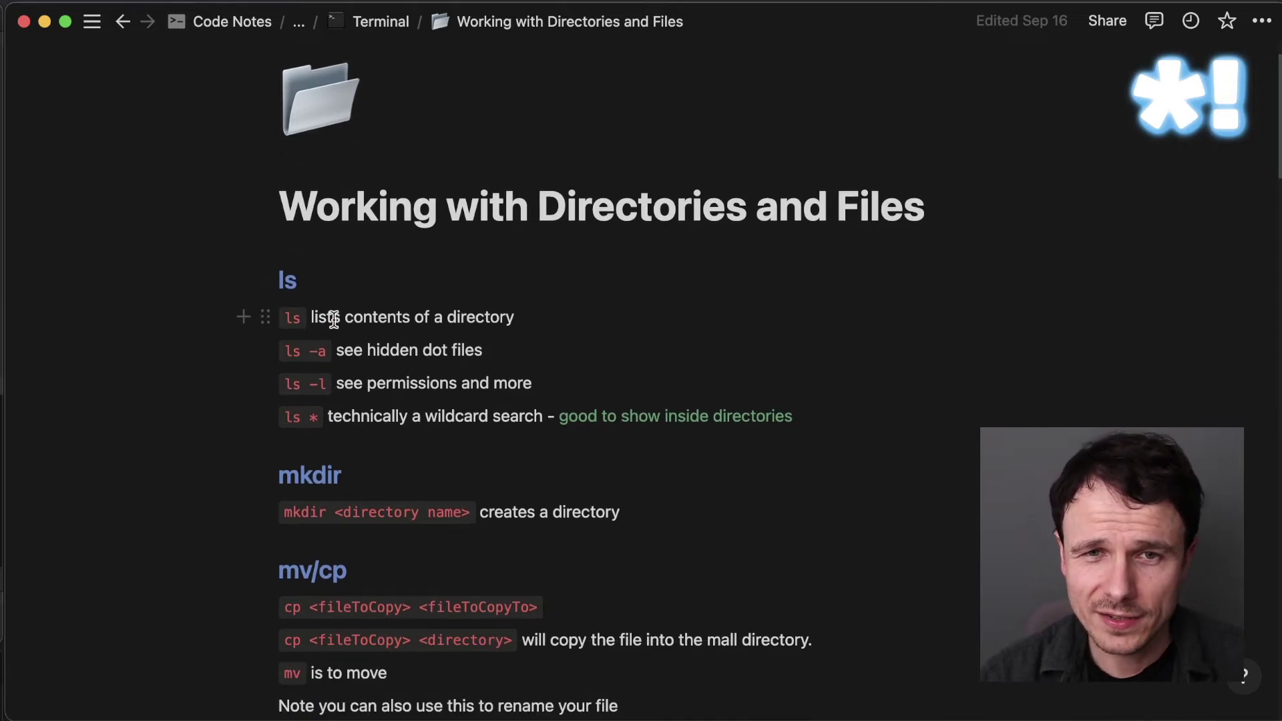
pyautogui.scroll(-5, 629, 411)
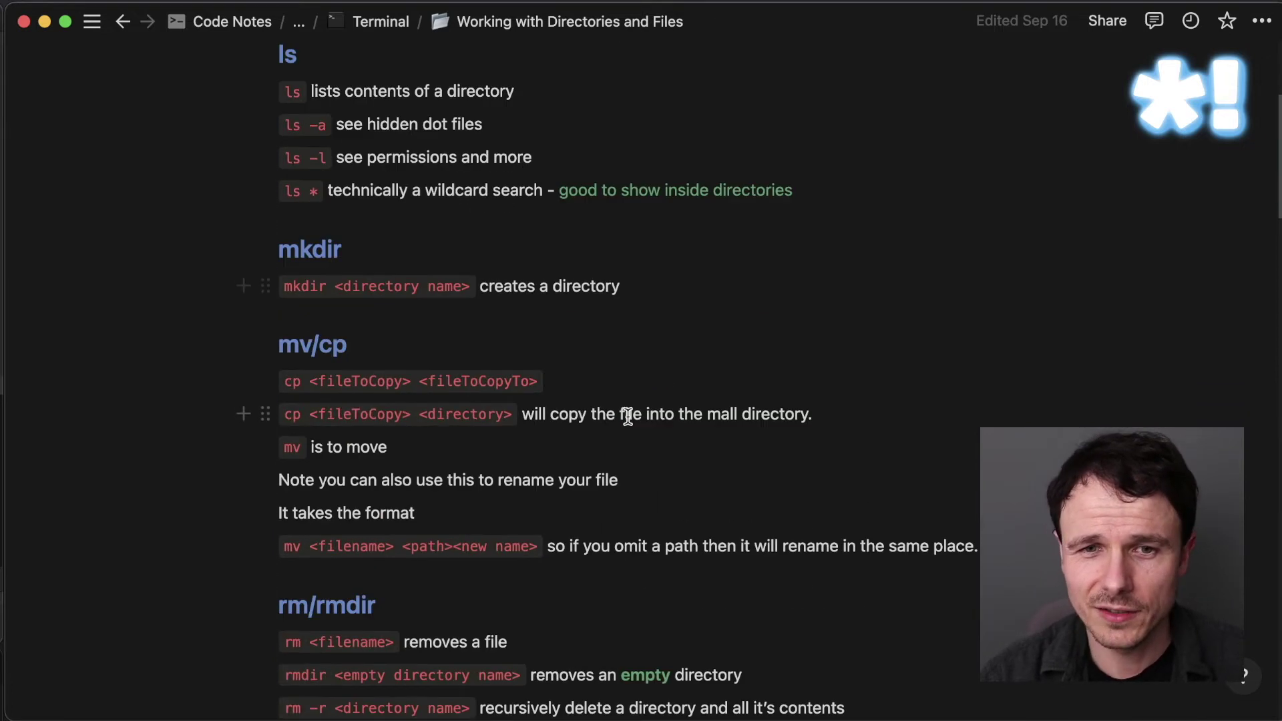
pyautogui.scroll(-6, 403, 347)
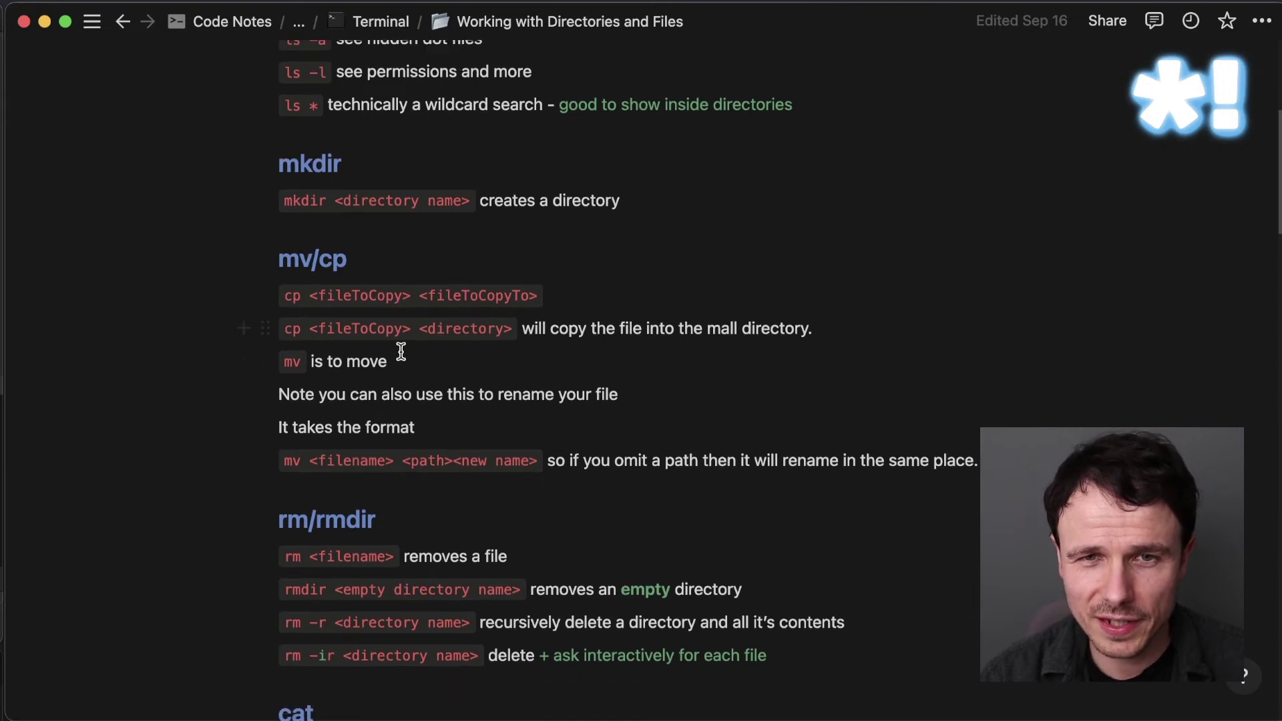
pyautogui.scroll(-5, 406, 359)
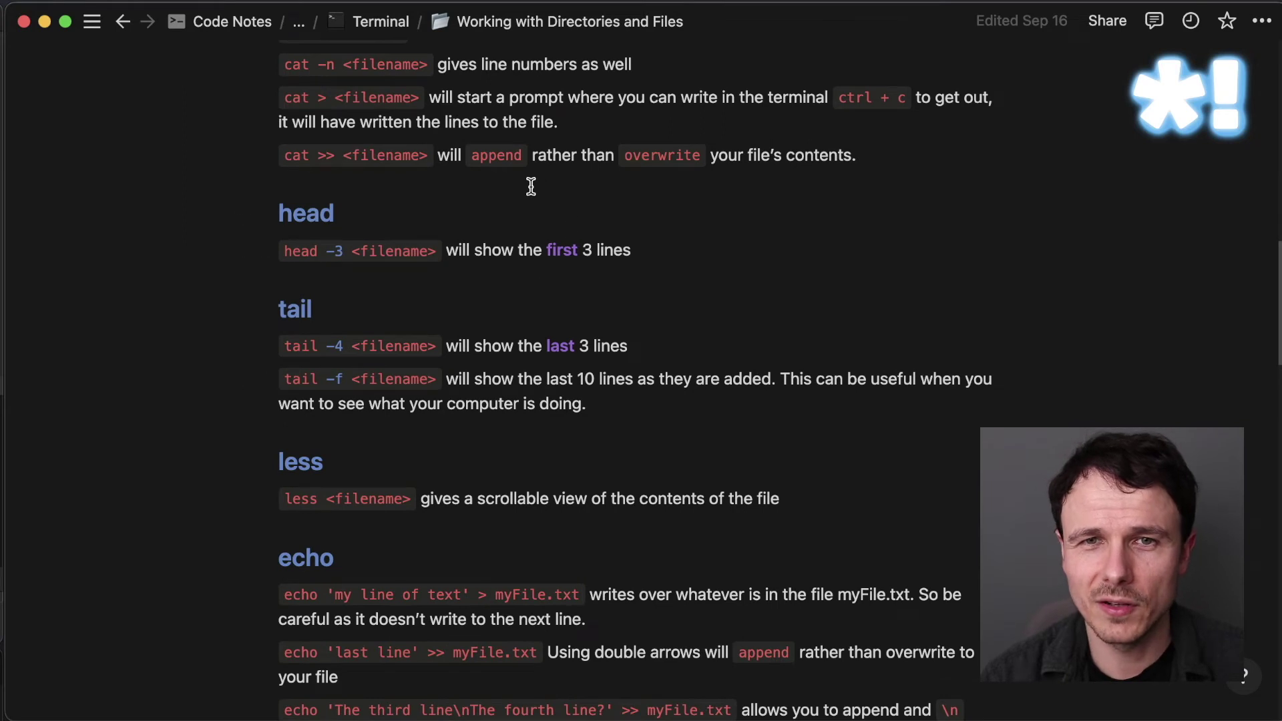
pyautogui.press('super+bracketleft')
pyautogui.press('super+bracketleft')
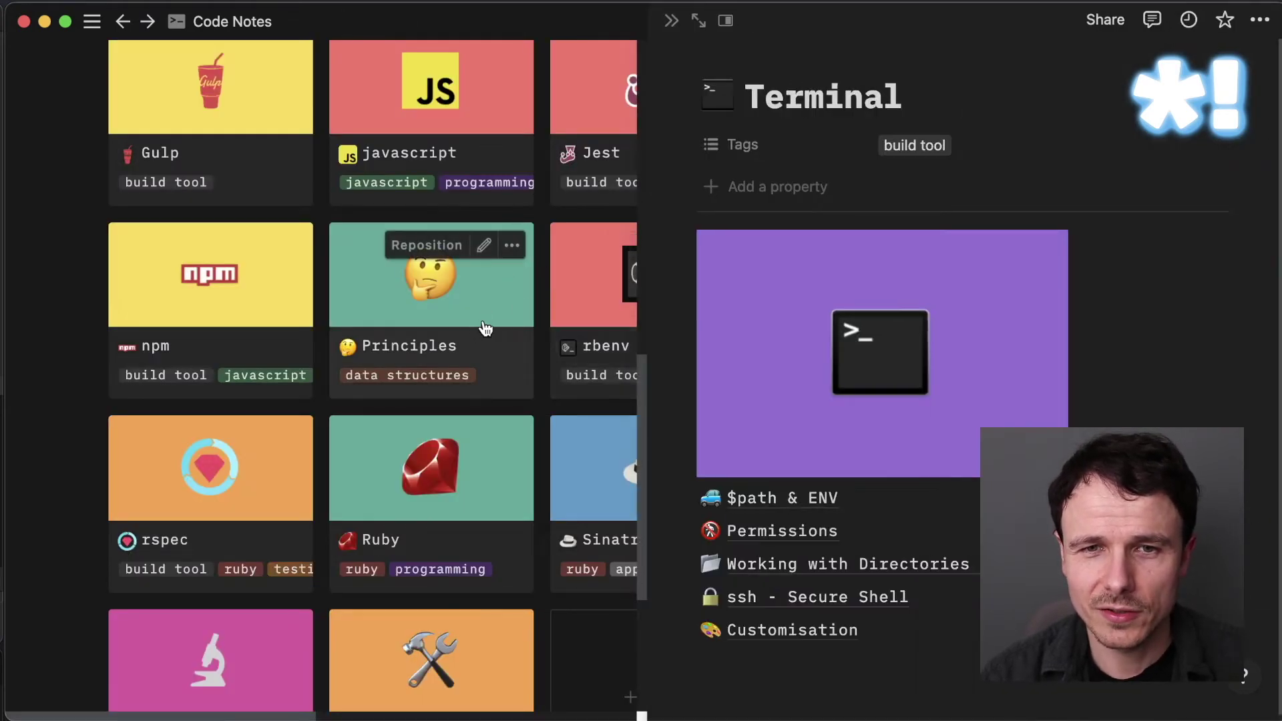
# Close the Terminal preview and open the Webpack note from the gallery as a full page
pyautogui.press('super+bracketleft')
pyautogui.scroll(-5, 601, 323)
pyautogui.scroll(-5, 641, 359)
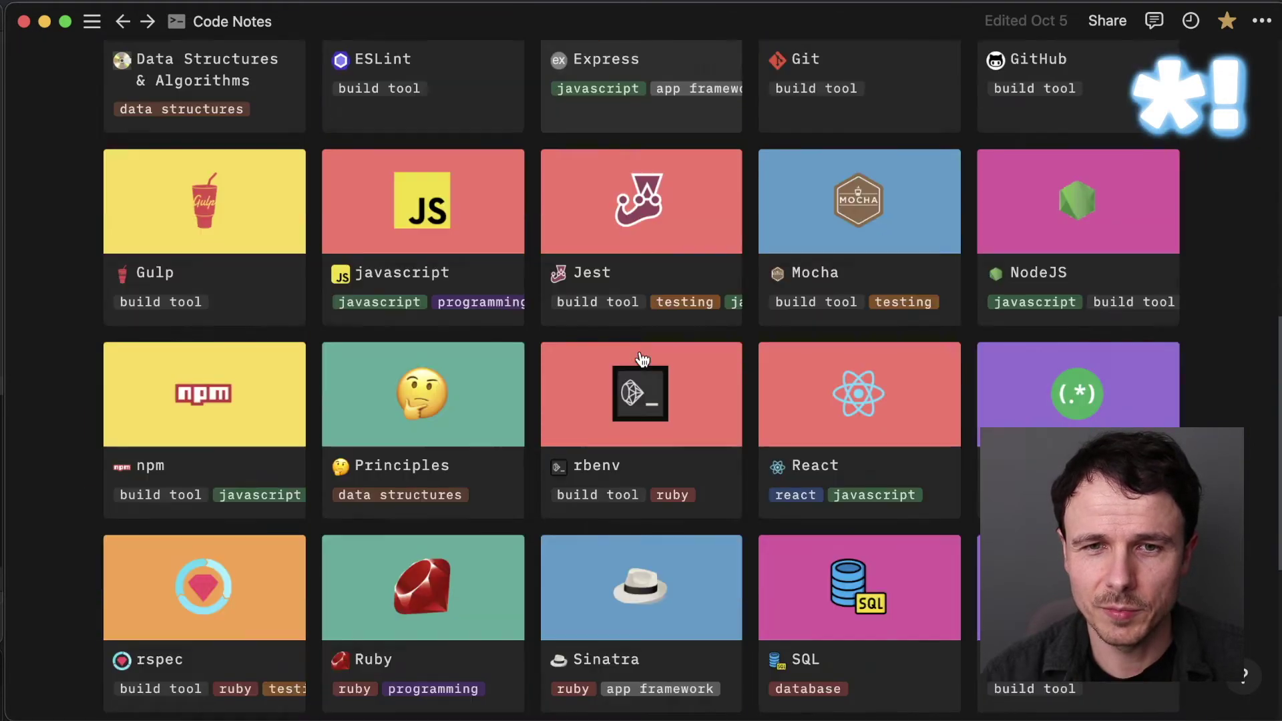
pyautogui.scroll(-4, 612, 366)
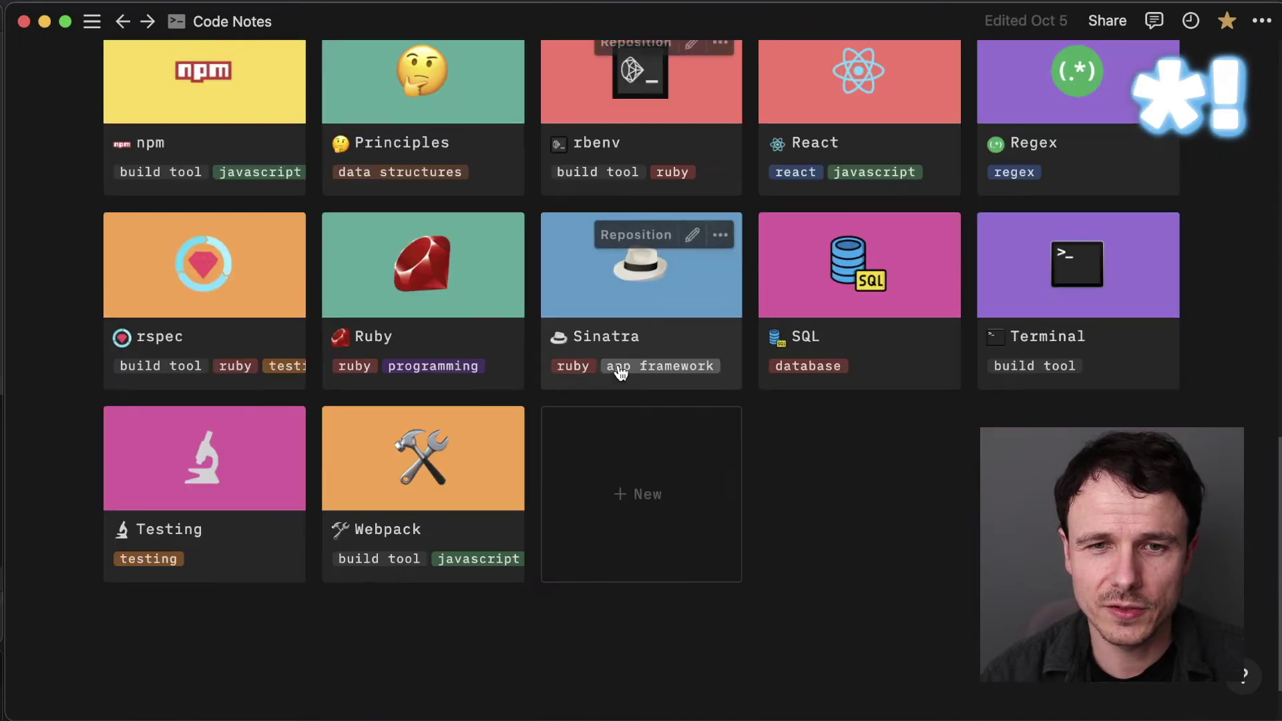
pyautogui.click(432, 476)
pyautogui.click(702, 22)
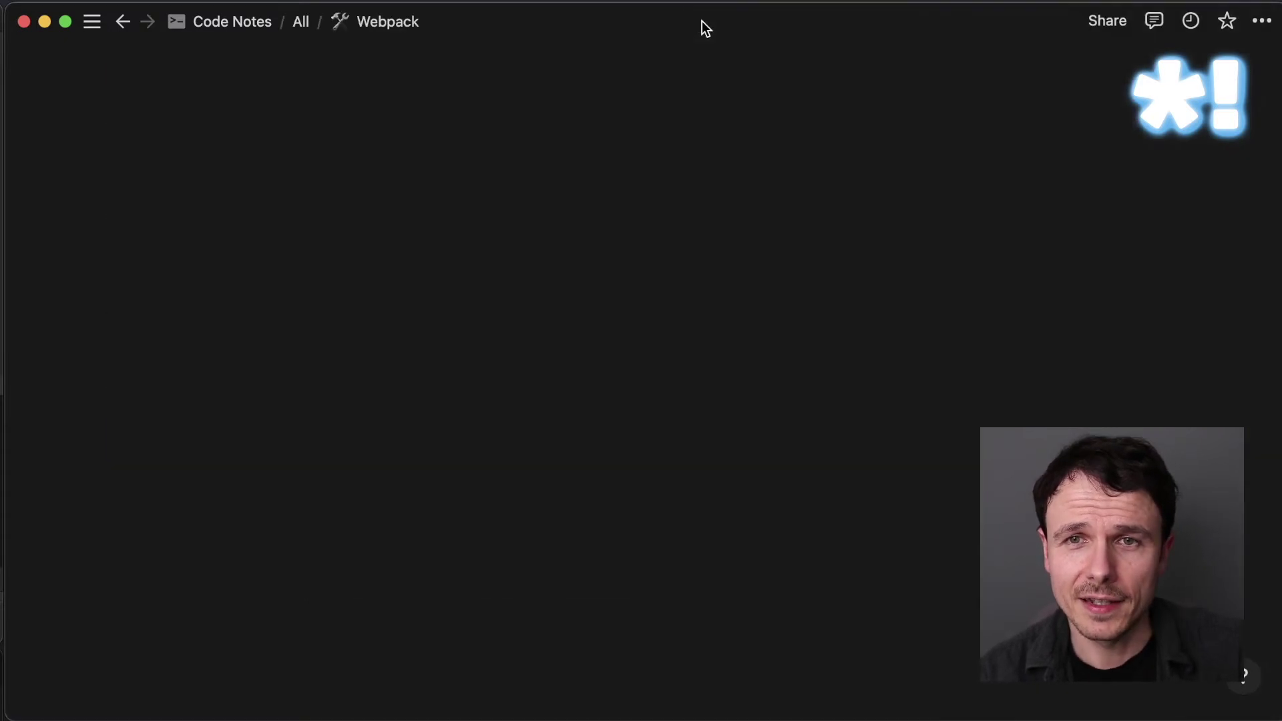
# Scroll down the Webpack note and copy its npm init code snippet
pyautogui.scroll(-5, 707, 334)
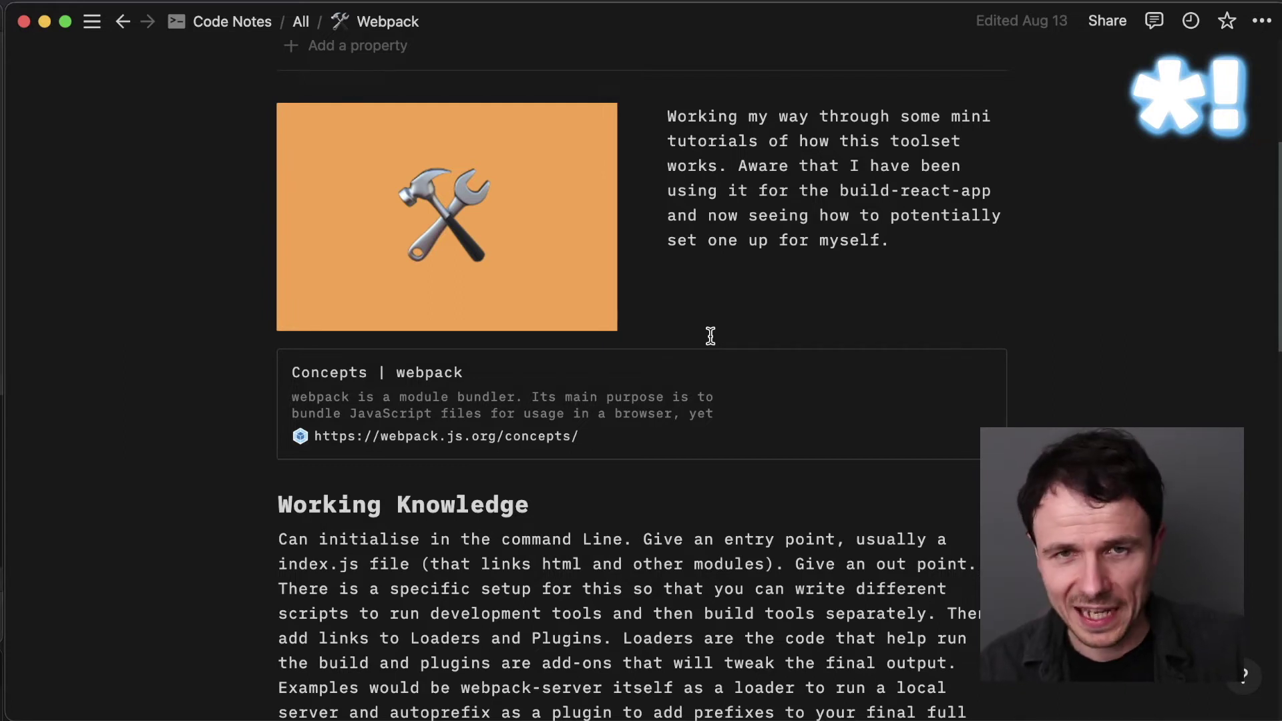
pyautogui.scroll(-6, 711, 335)
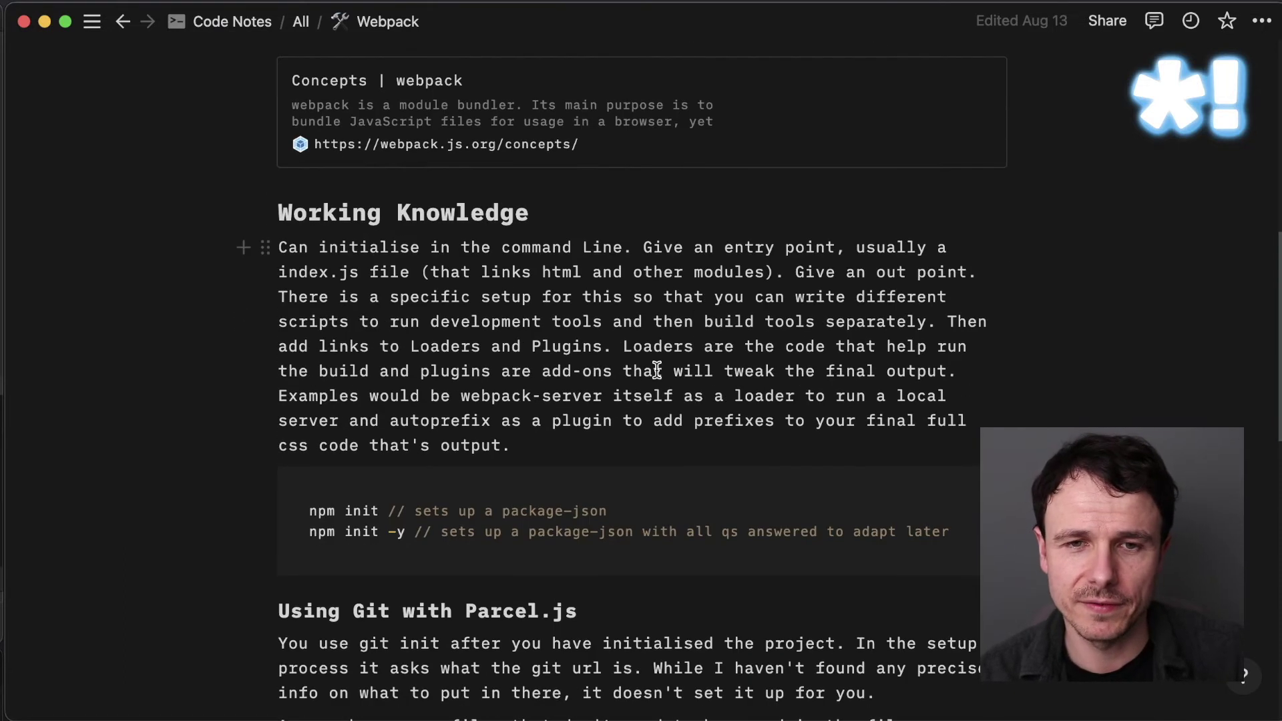
pyautogui.scroll(-1, 613, 415)
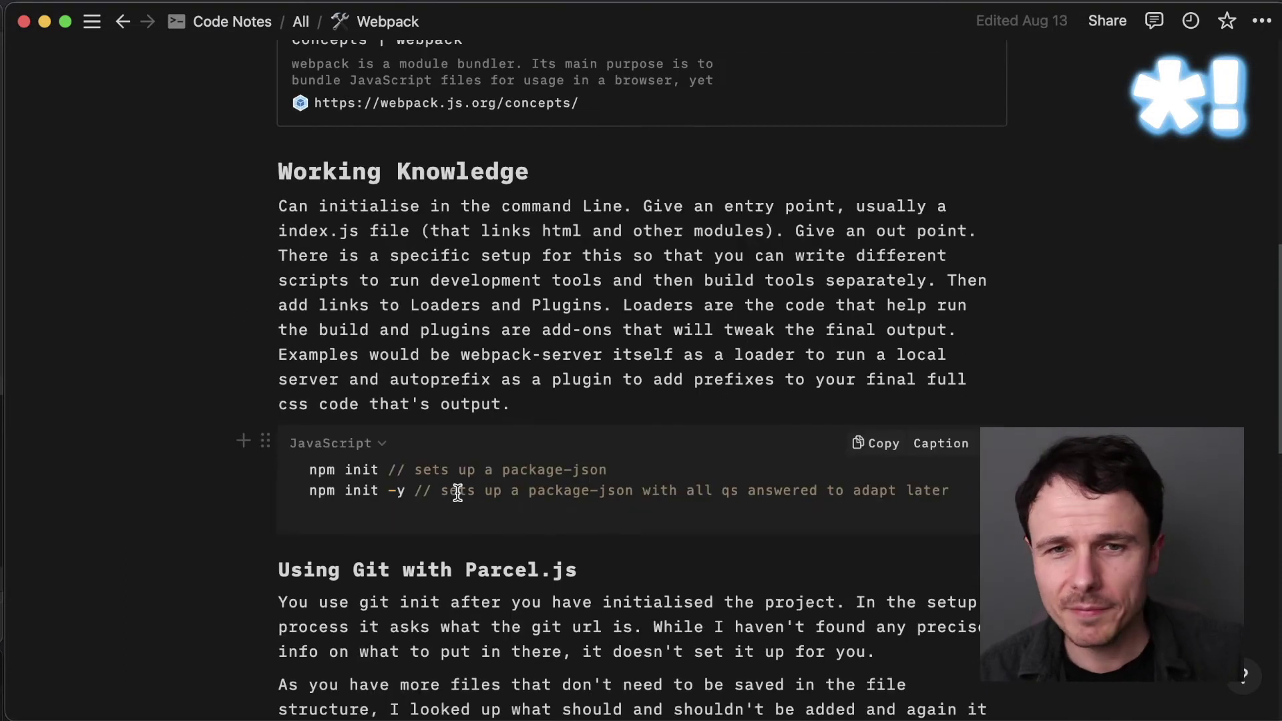
pyautogui.click(883, 452)
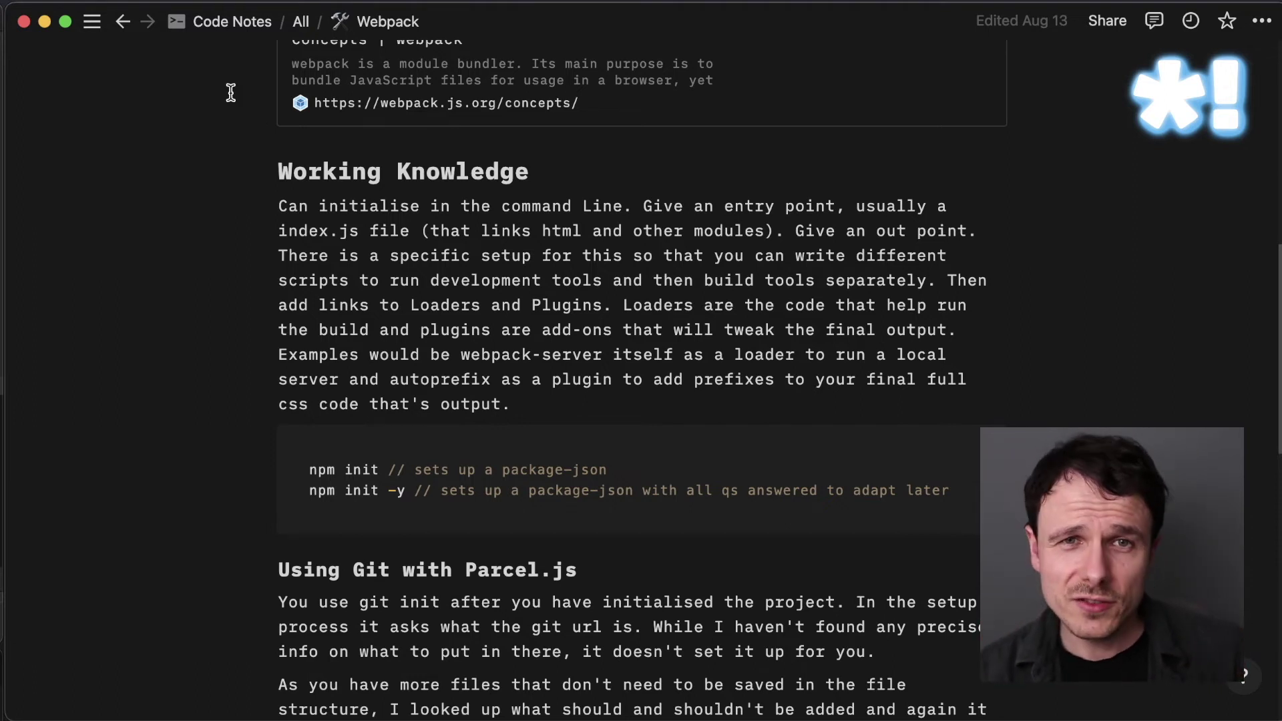
pyautogui.moveTo(92, 21)
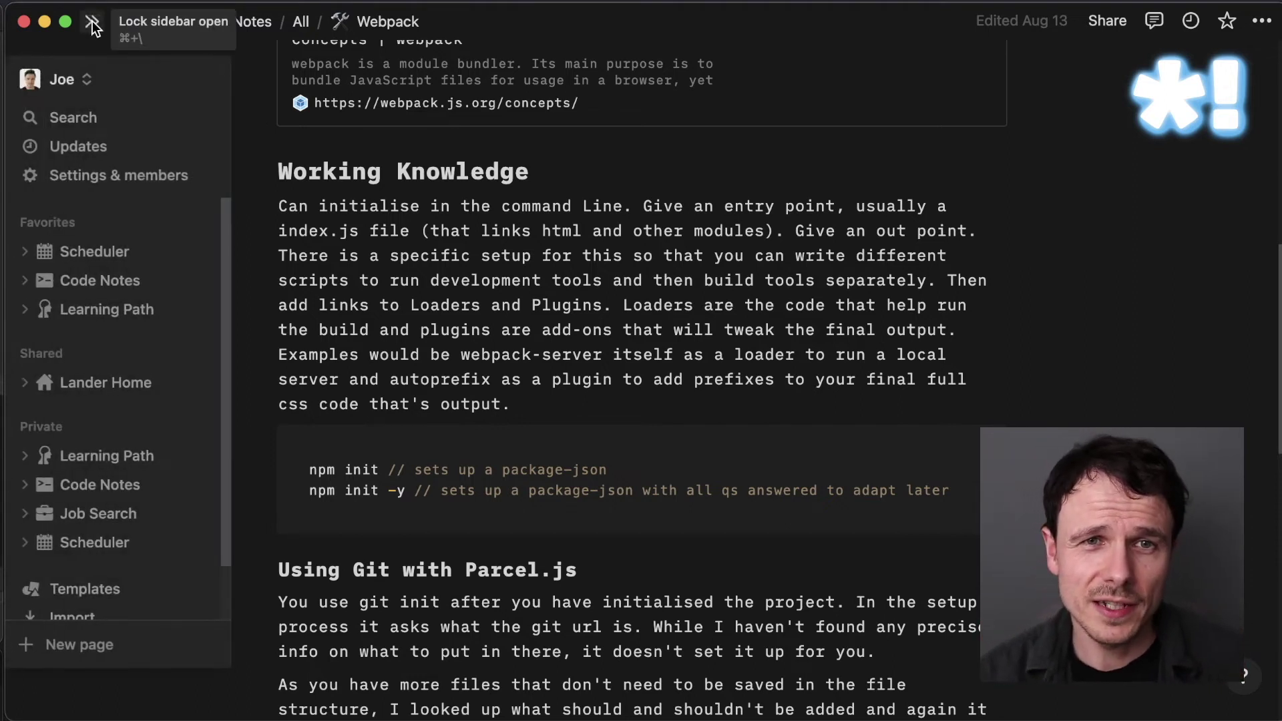
# Open the Learning Path board from the sidebar Favorites
pyautogui.click(109, 316)
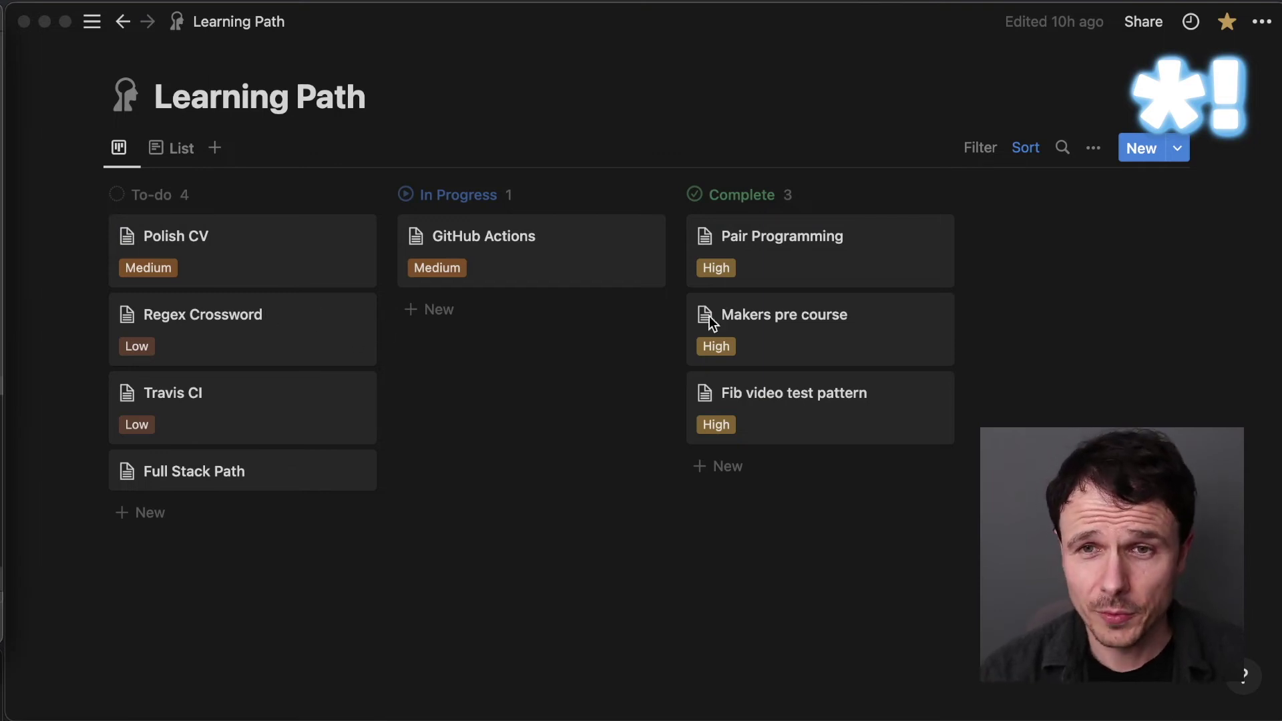
pyautogui.click(771, 319)
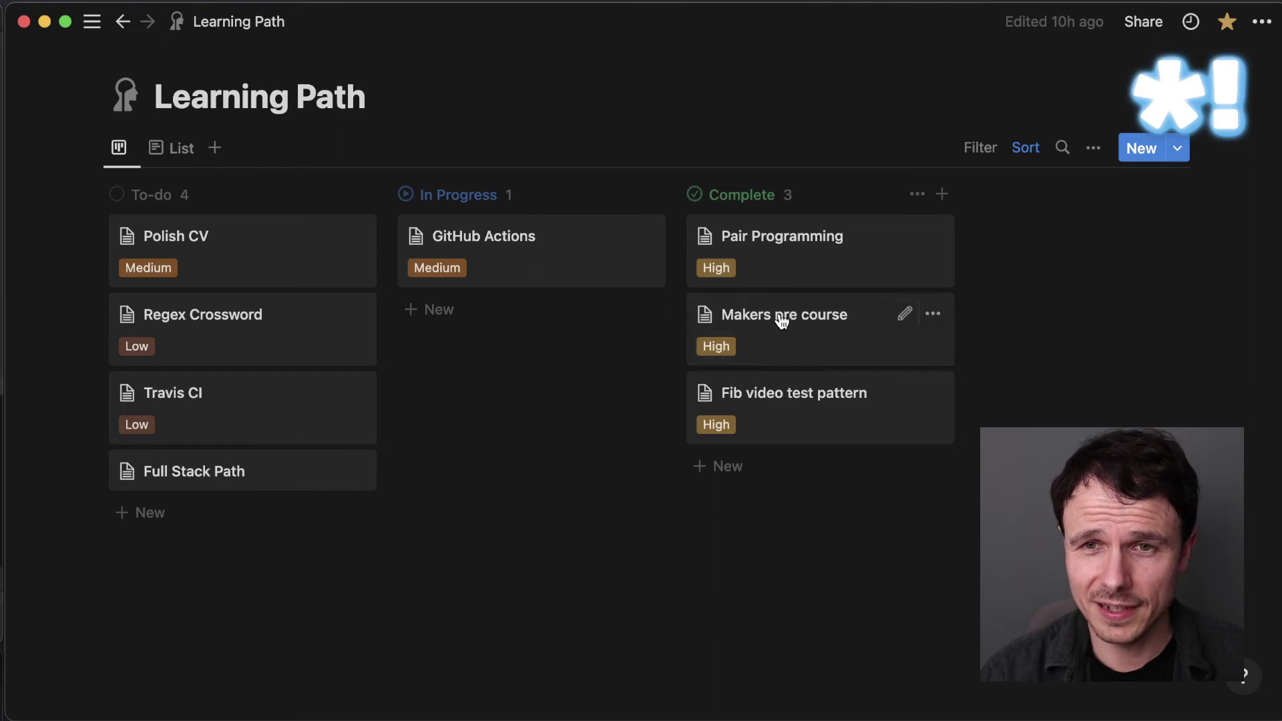
pyautogui.click(779, 318)
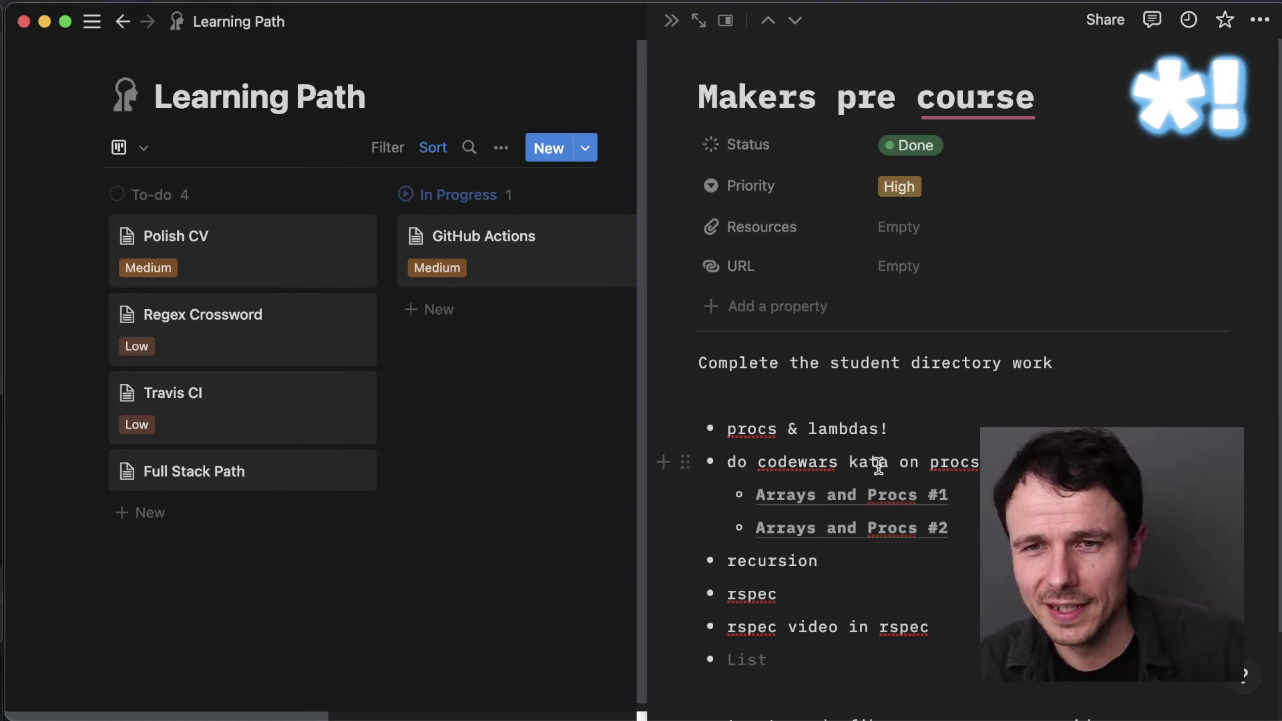
pyautogui.scroll(-1, 977, 497)
pyautogui.press('Escape')
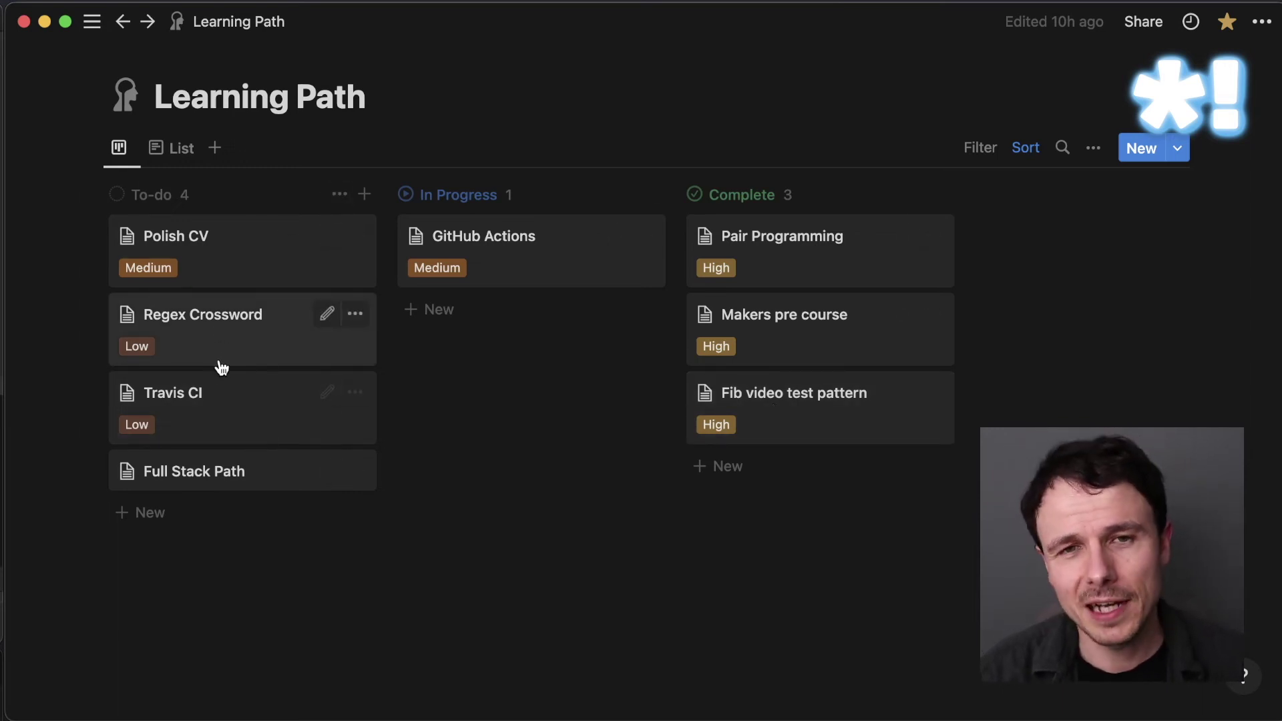
# Open the Scheduler board and add an Untitled card under No Status, leaving its status unset
pyautogui.moveTo(92, 27)
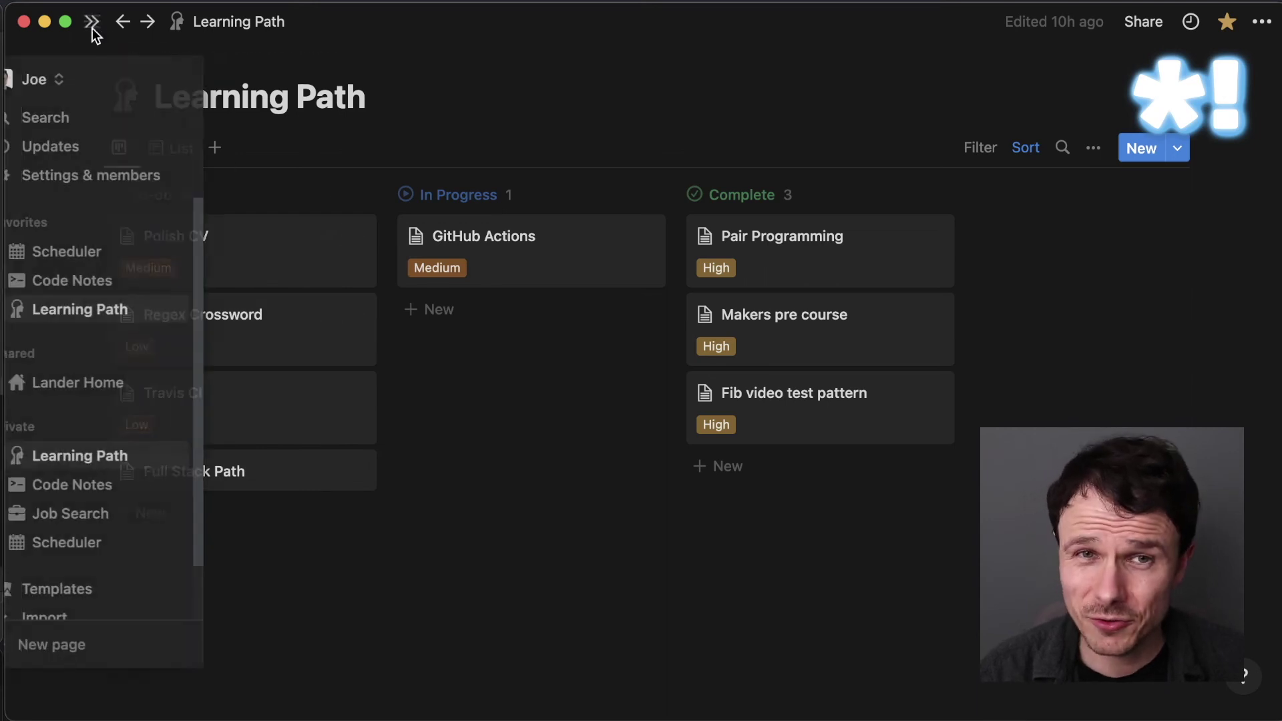
pyautogui.click(92, 254)
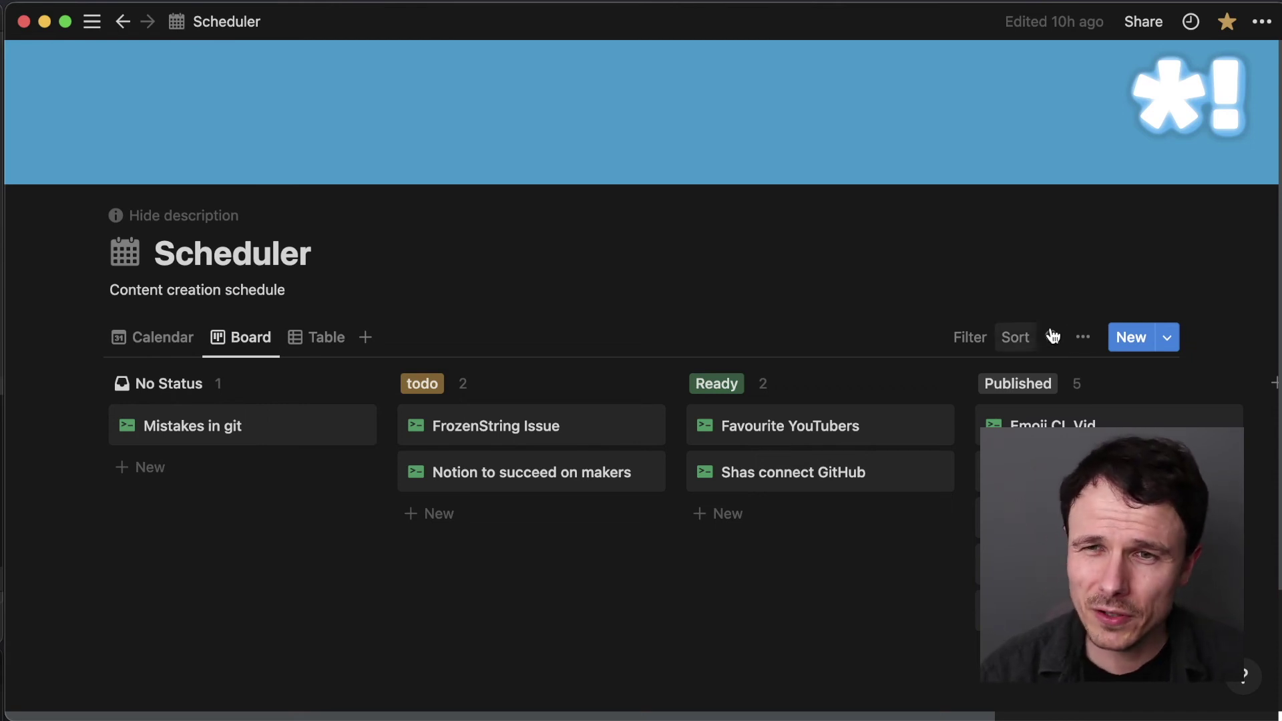
pyautogui.click(1130, 339)
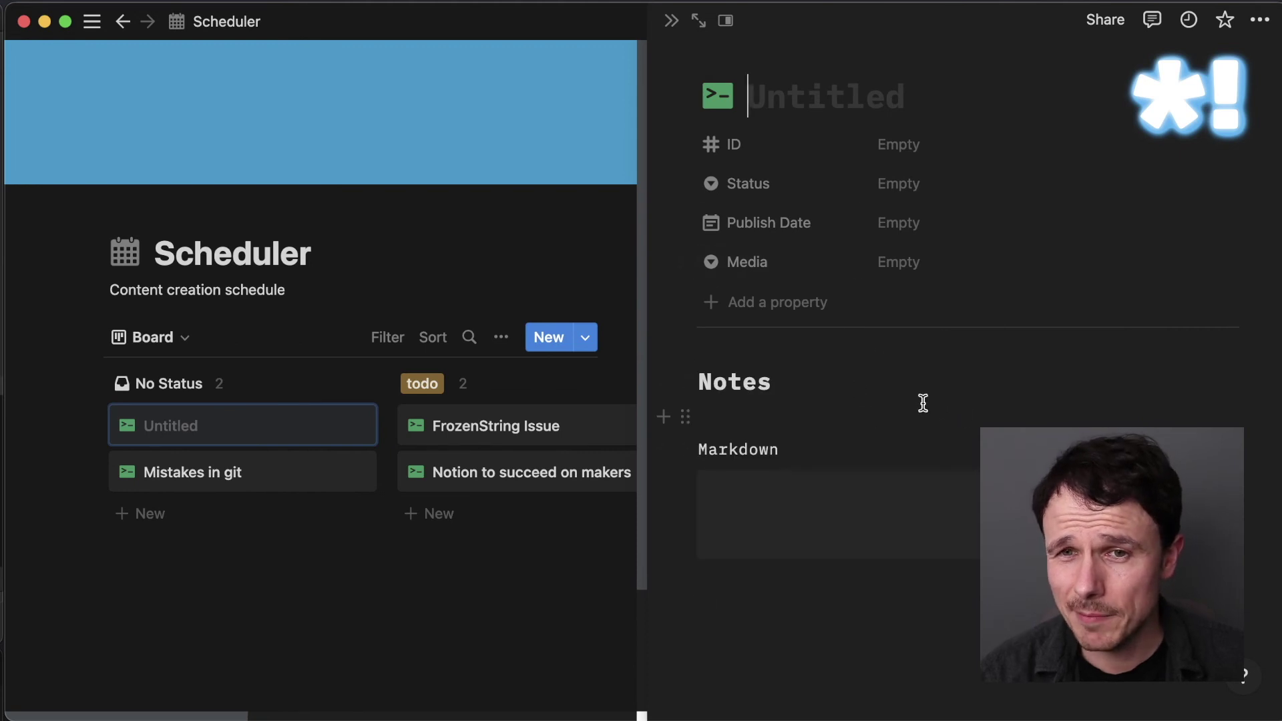
pyautogui.click(903, 190)
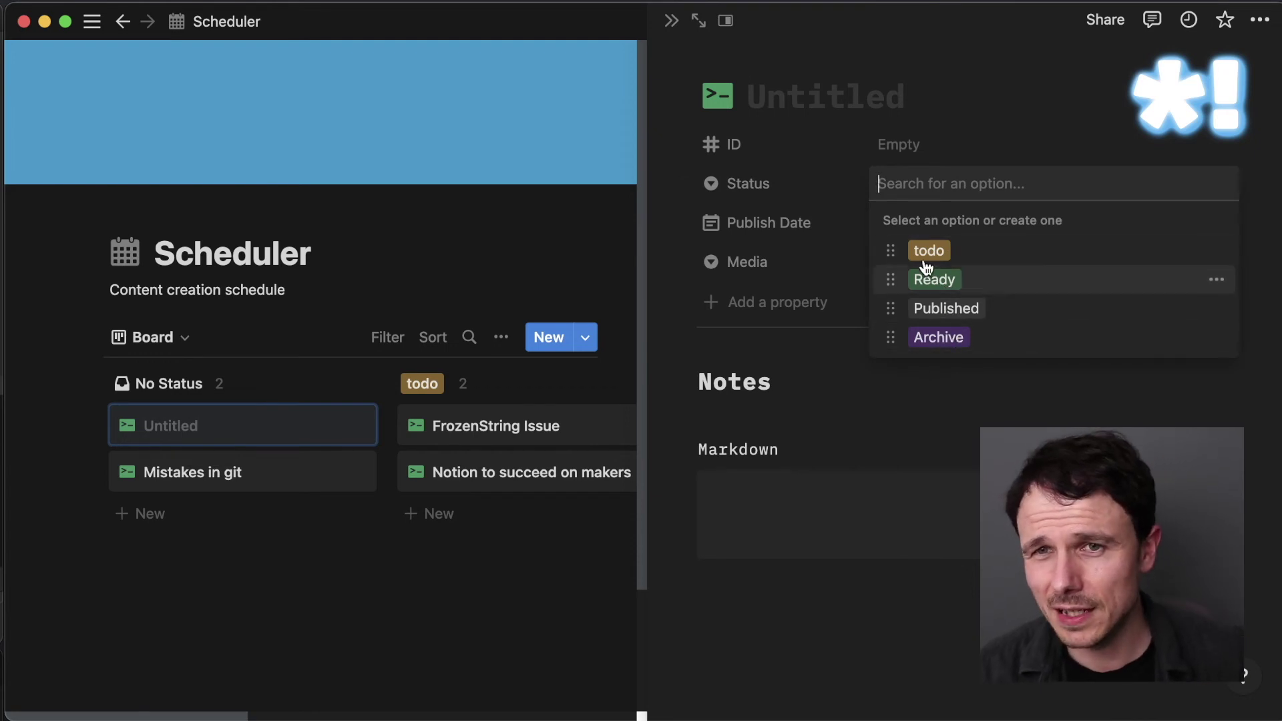
pyautogui.click(866, 99)
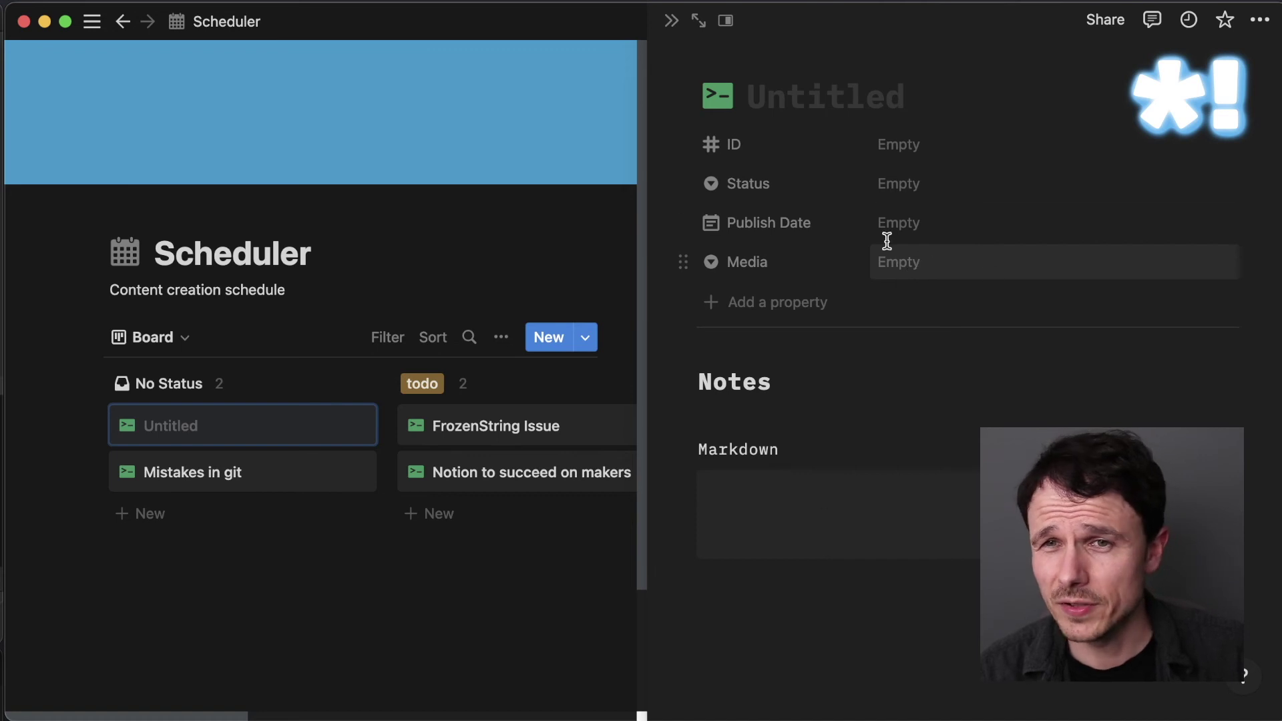
pyautogui.click(518, 604)
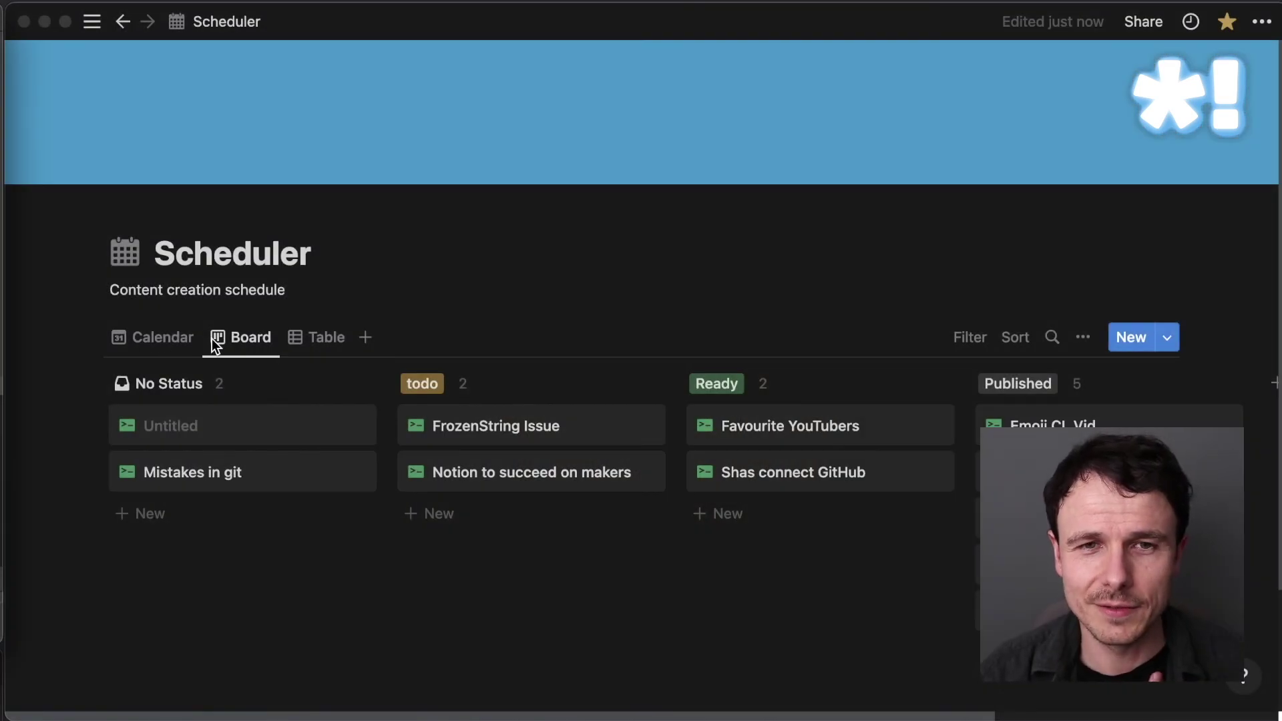
# Switch the Scheduler to its Calendar view showing October 2022
pyautogui.click(156, 346)
pyautogui.scroll(-2, 668, 475)
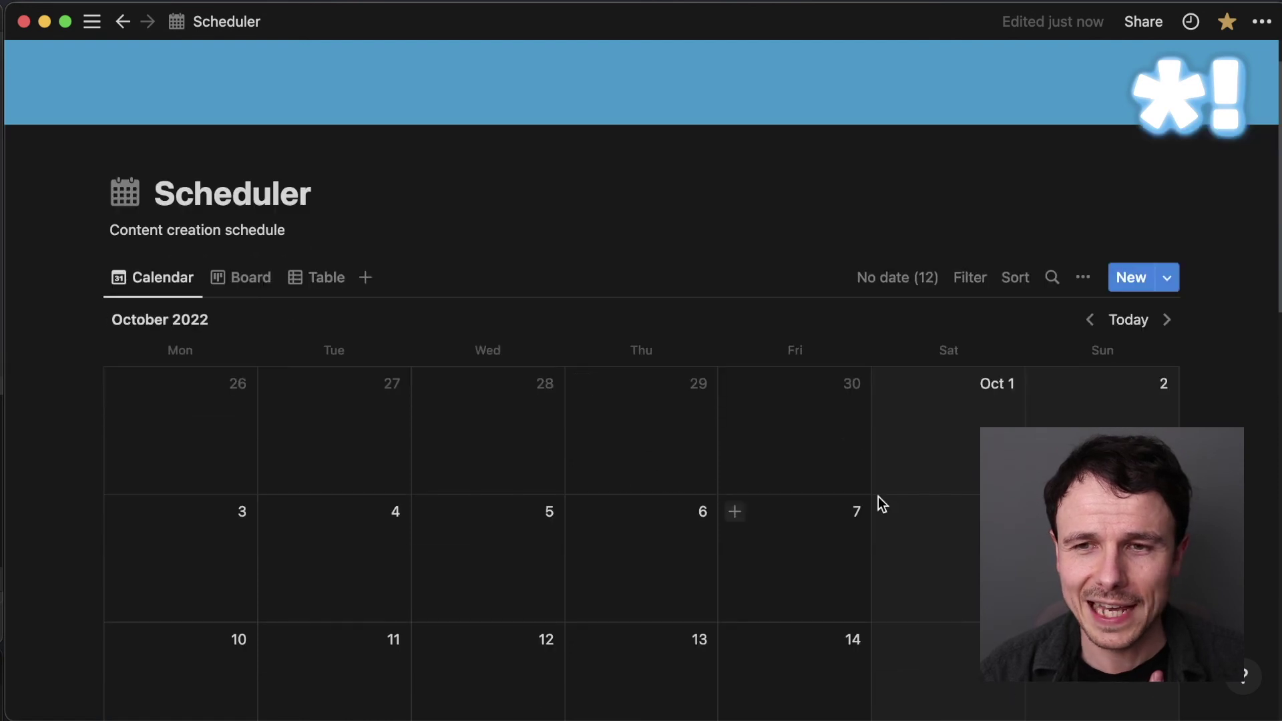